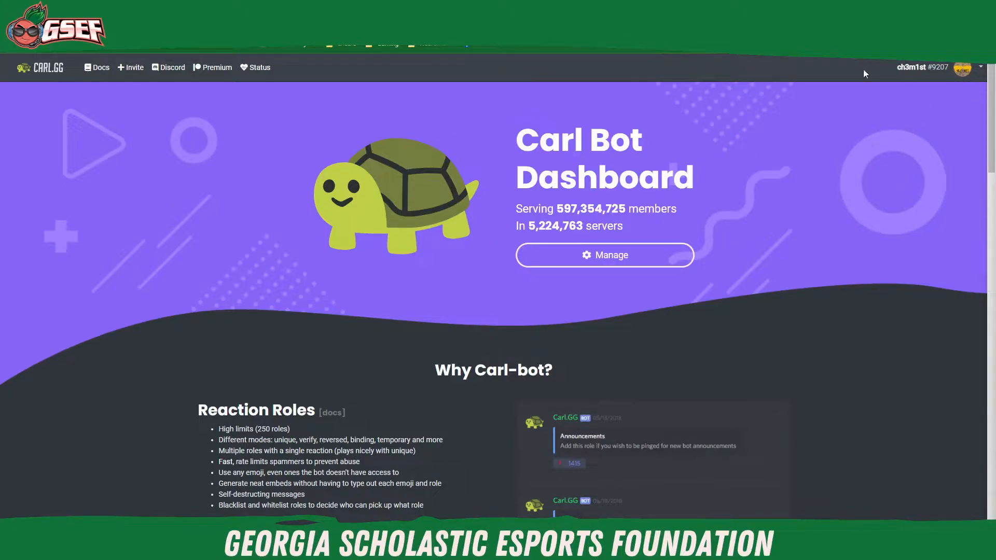
Open the logging settings for the account owner's own server and review its log channels and event options
left_click(975, 73)
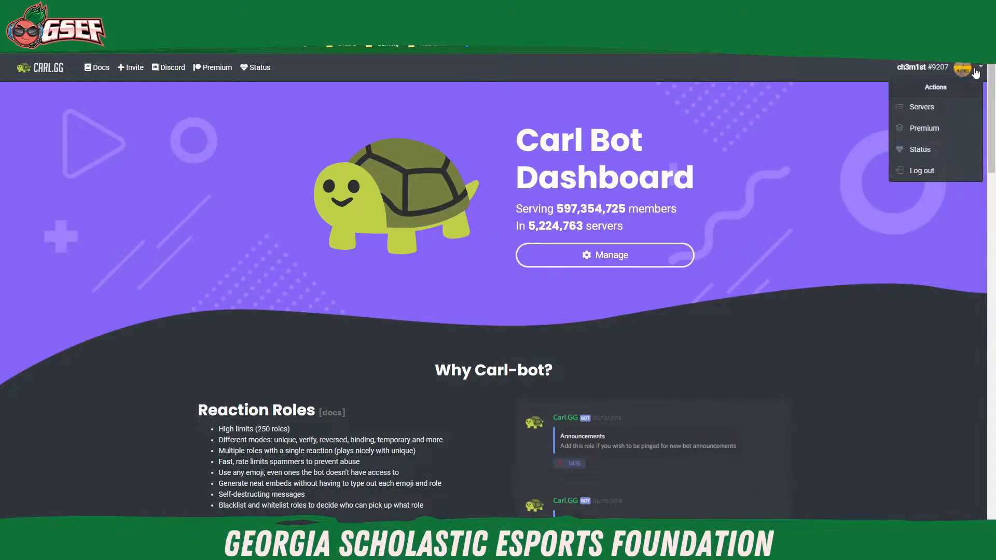
left_click(926, 108)
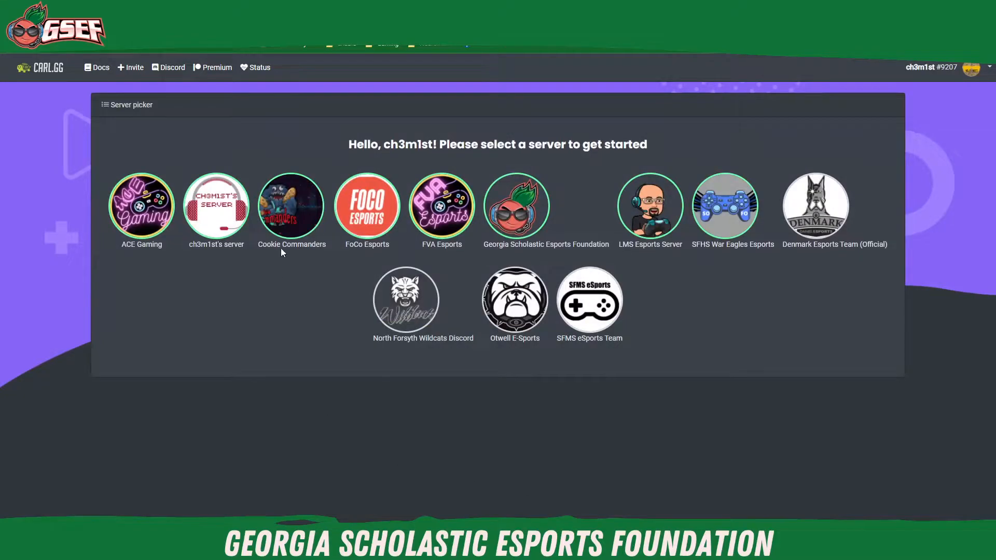
left_click(220, 220)
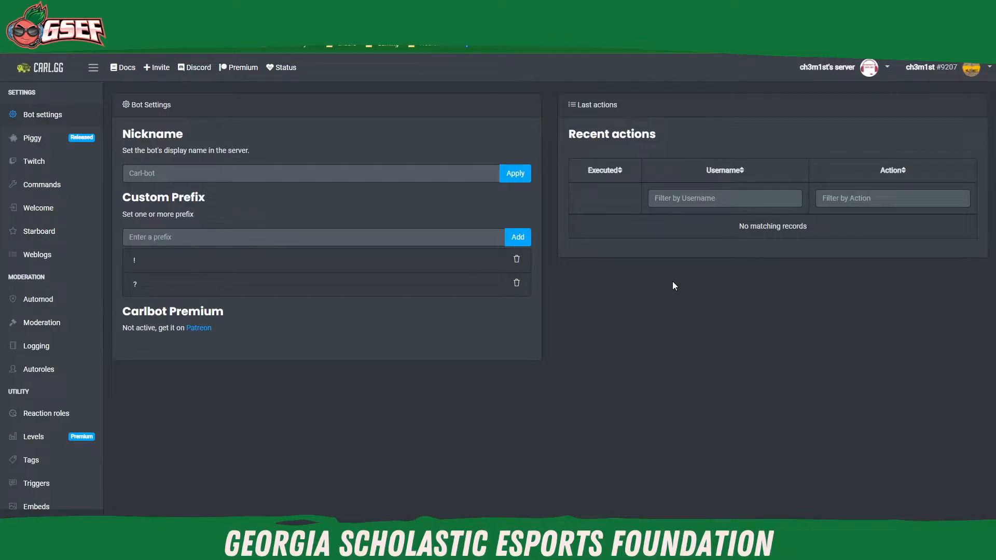
left_click(38, 346)
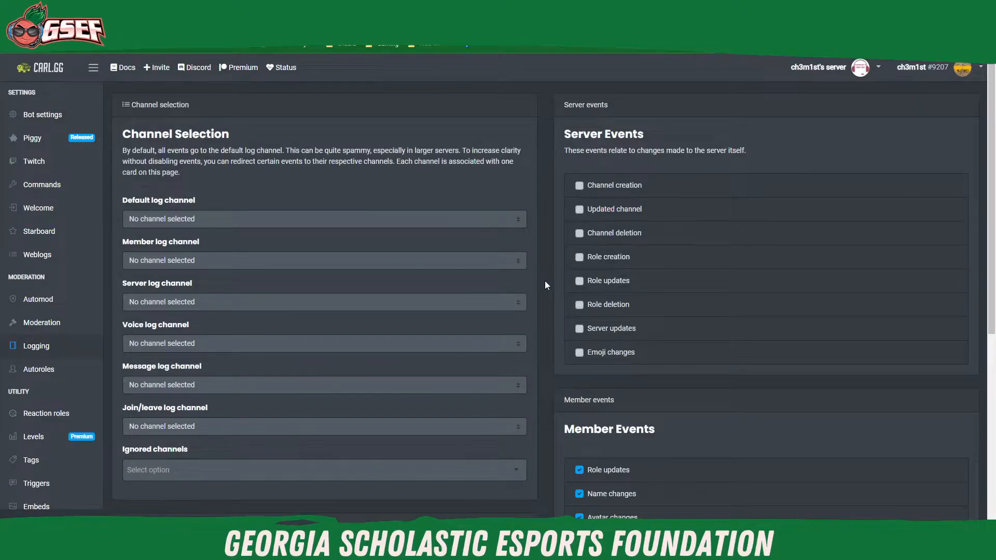
scroll(546, 283, "down", 7)
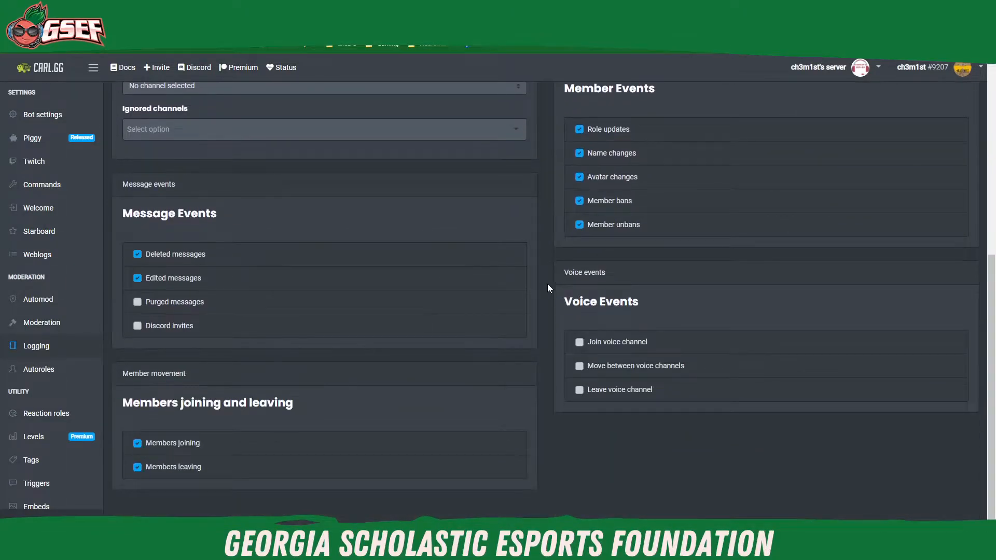
scroll(548, 285, "up", 7)
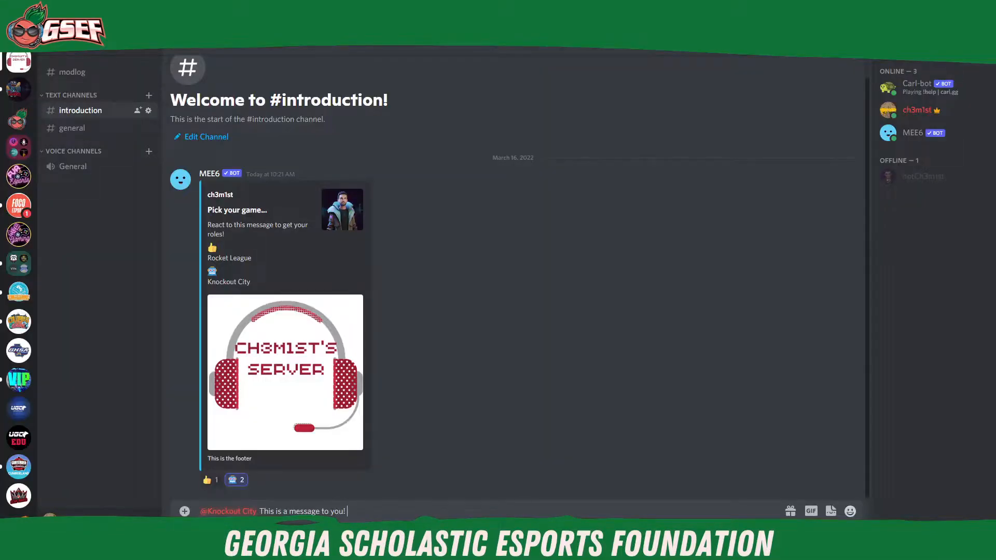
Switch to Discord and set up a new private category named Logs in the server
left_click(151, 49)
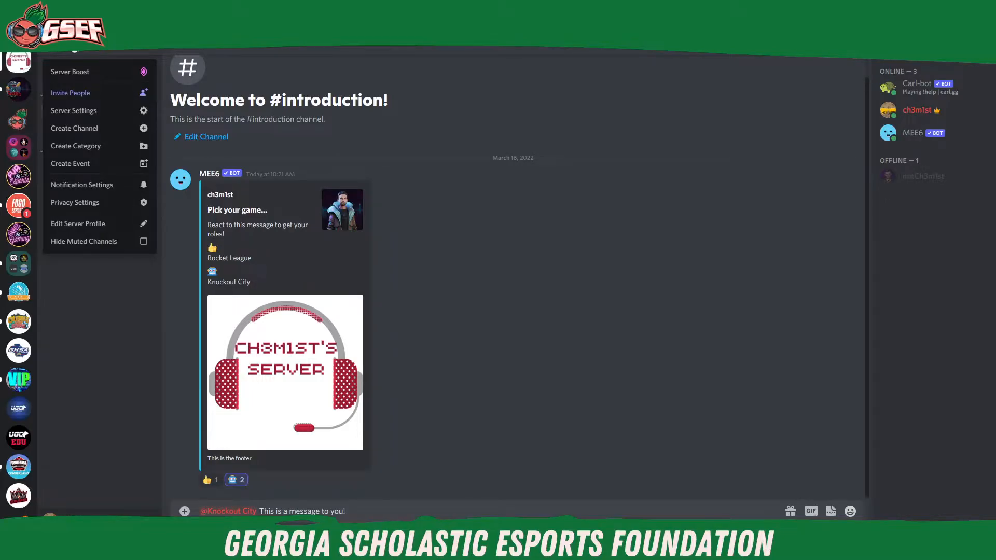
left_click(151, 50)
left_click(140, 50)
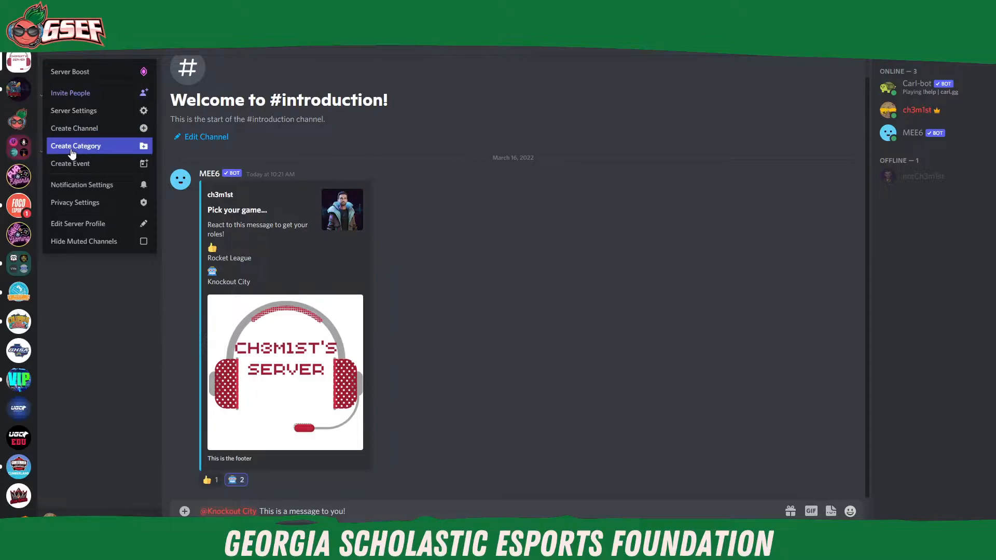
left_click(92, 147)
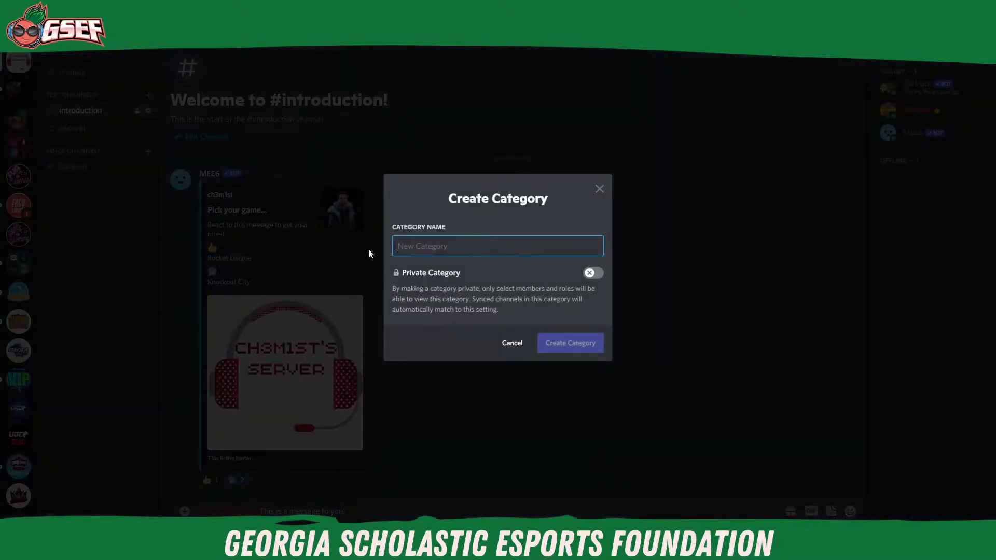
left_click(594, 274)
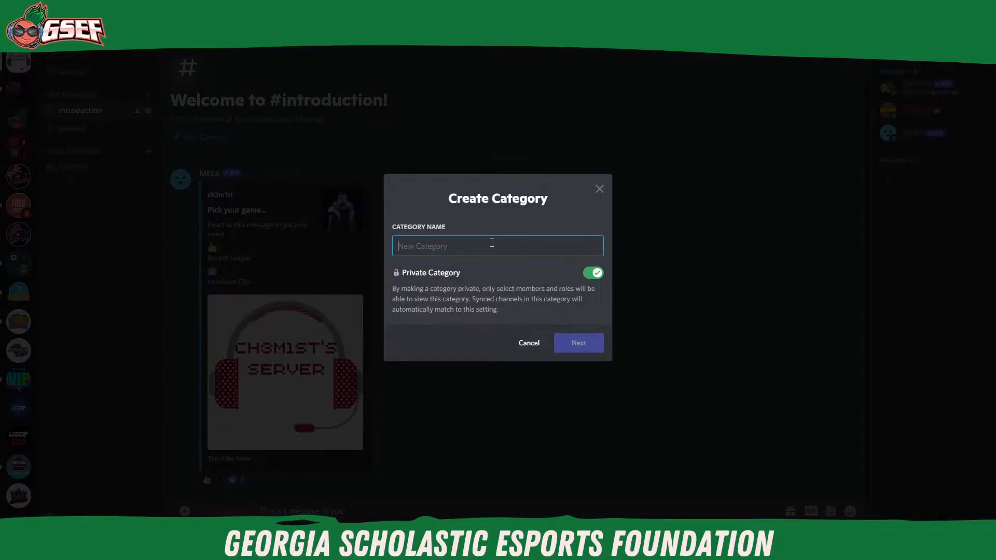
type("Logs")
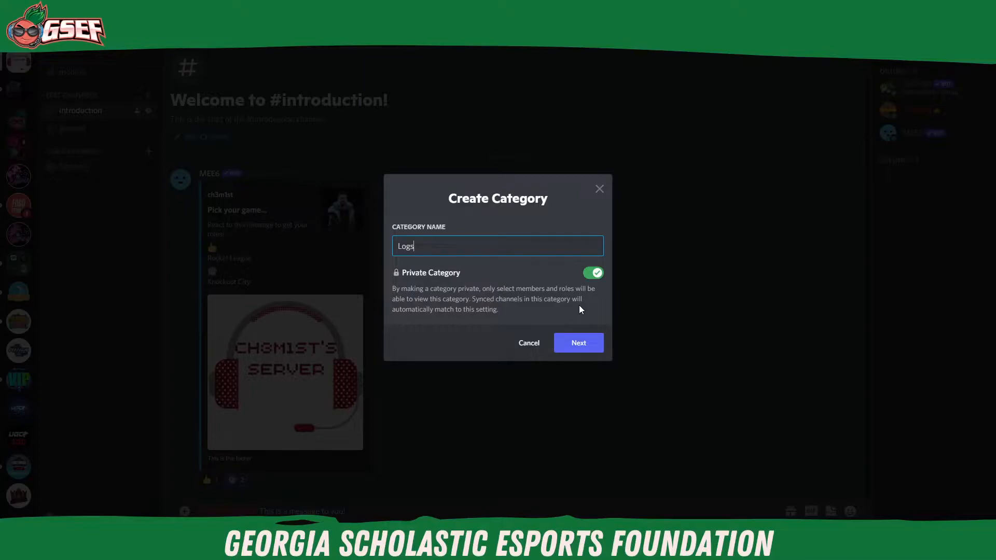
left_click(585, 351)
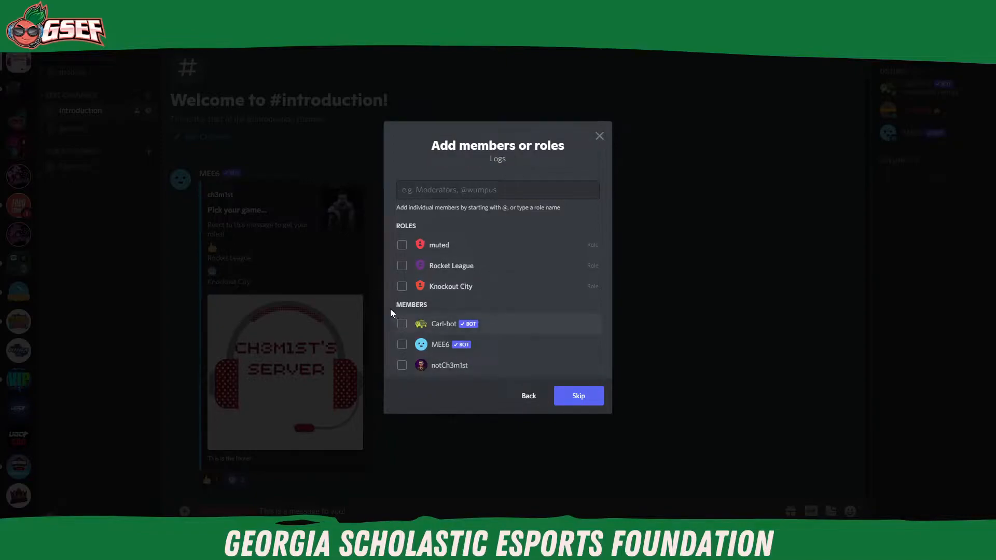
Give Carl-bot and MEE6 access to the private category and finish creating it
left_click(403, 323)
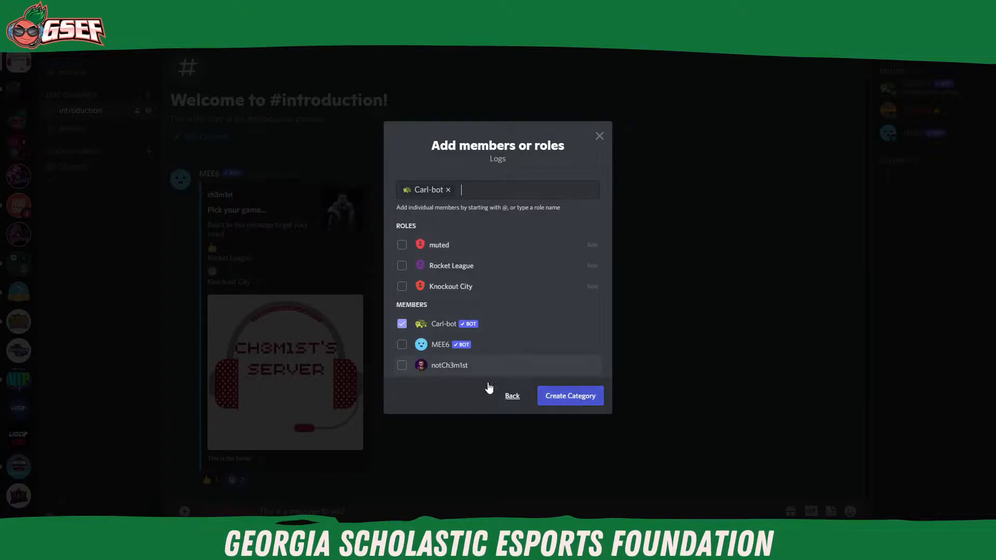
left_click(403, 346)
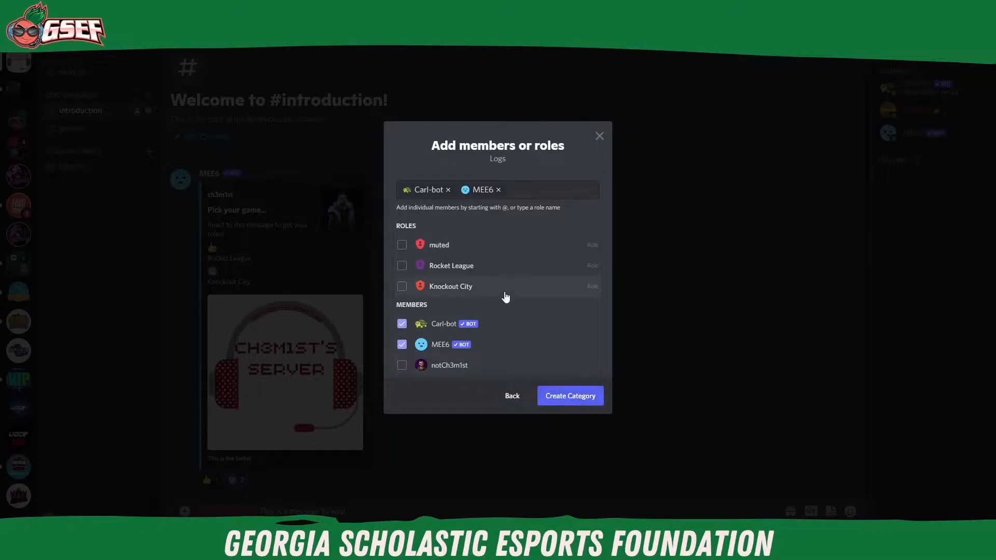
left_click(575, 396)
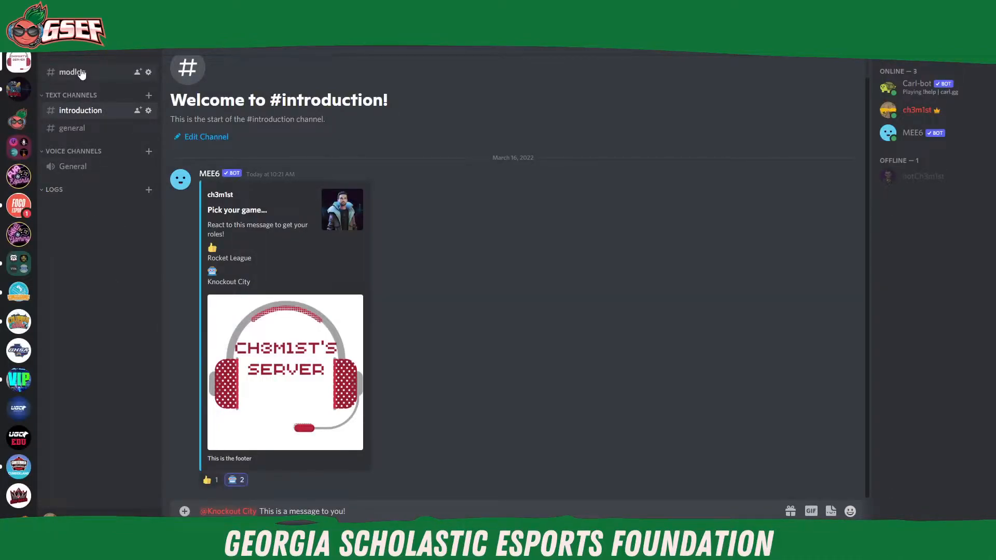
Move the modlog channel into the Logs category, sync its permissions with the category, and open the channel
left_click_drag(82, 73, 84, 185)
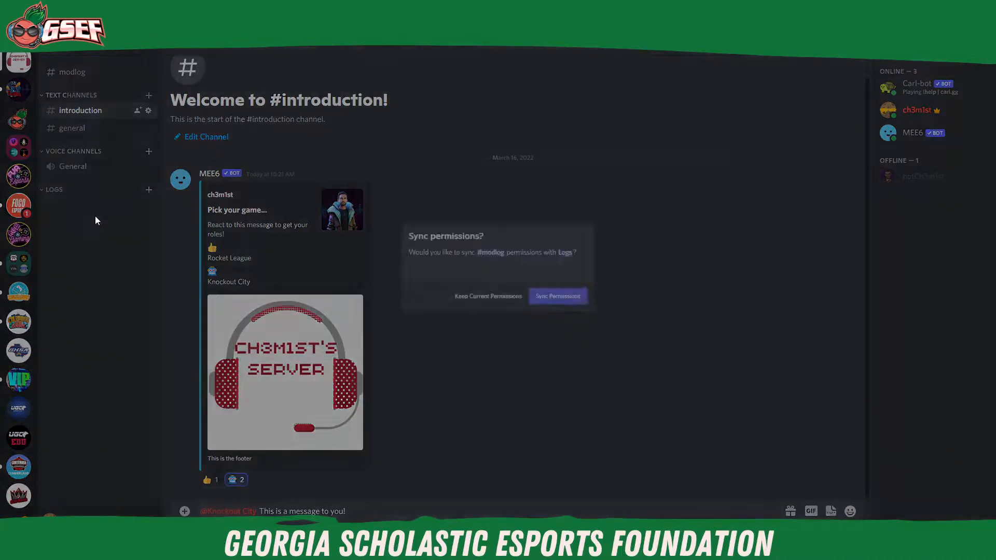
left_click(574, 304)
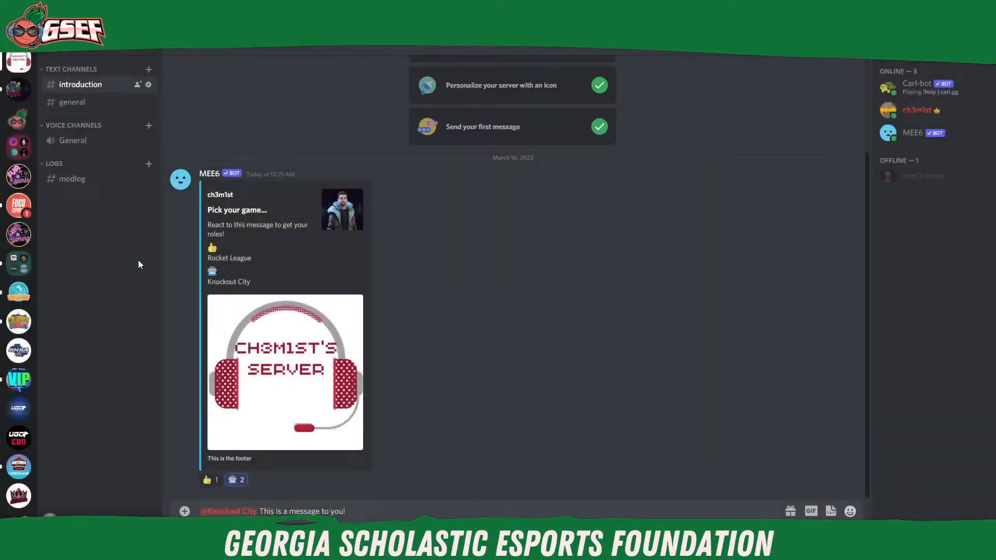
left_click(53, 164)
left_click(53, 165)
left_click(66, 181)
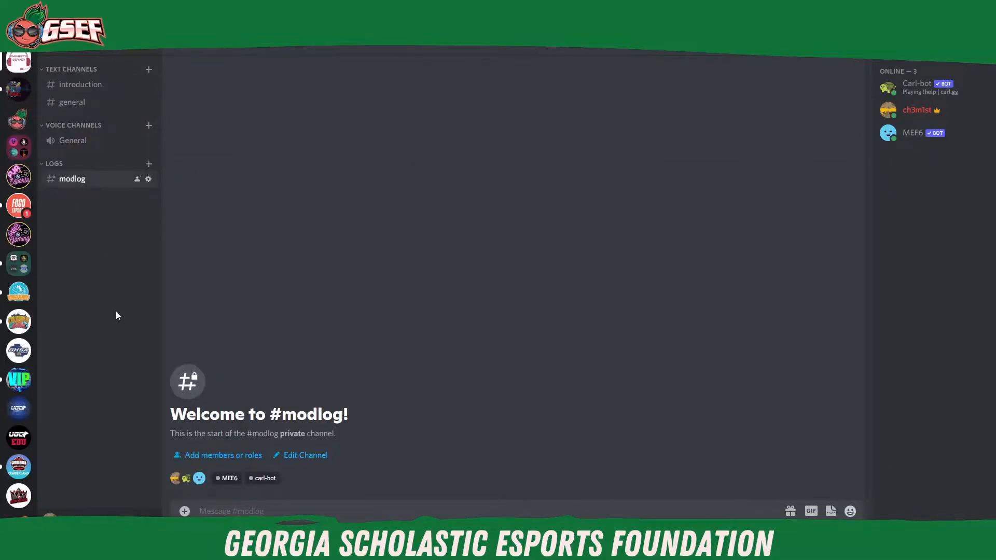
Create a text channel named default in the Logs category and leave the category expanded
left_click(54, 163)
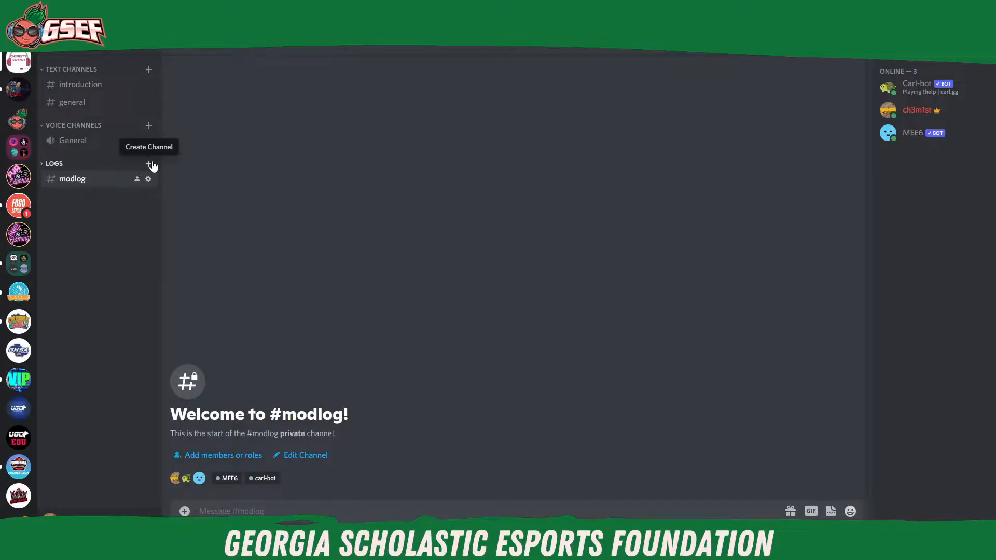
left_click(149, 164)
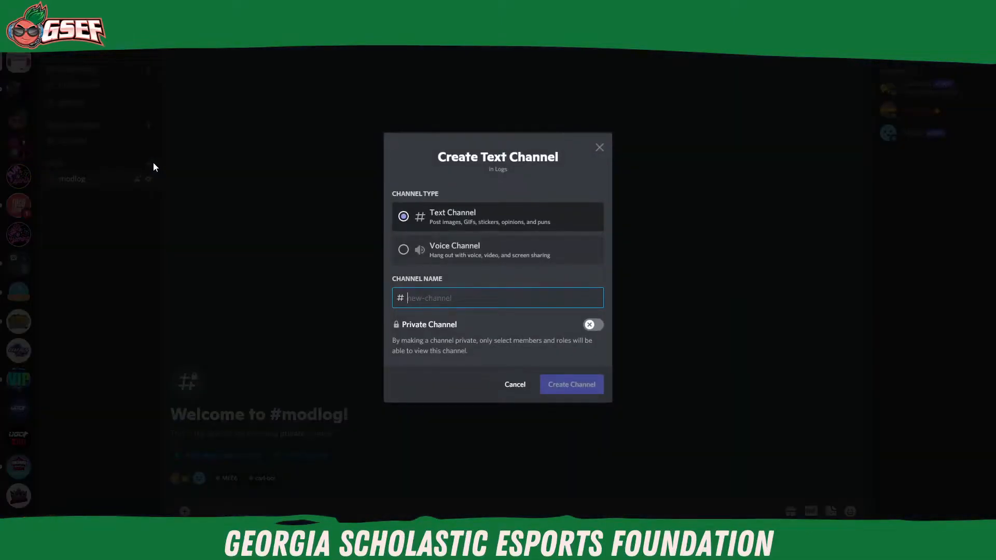
type("default")
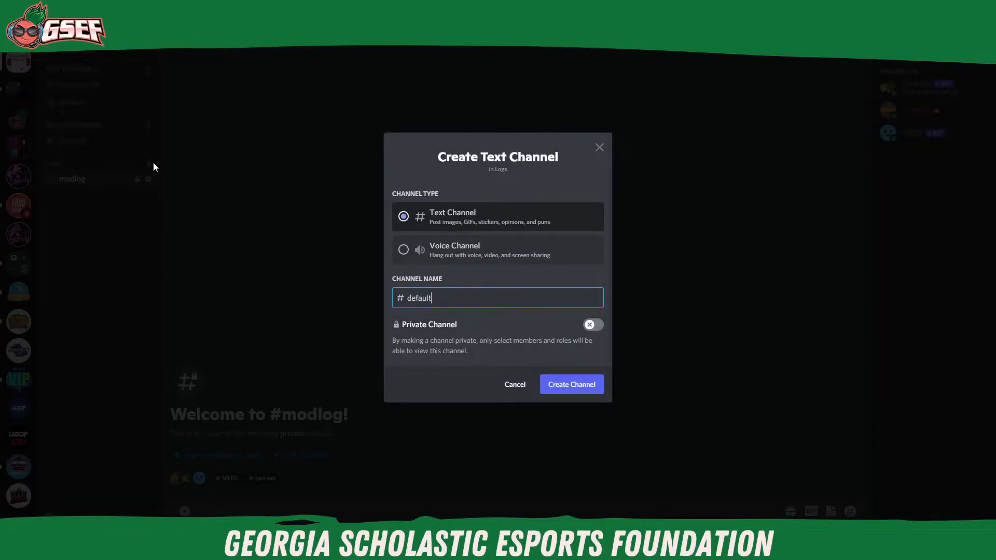
left_click(571, 386)
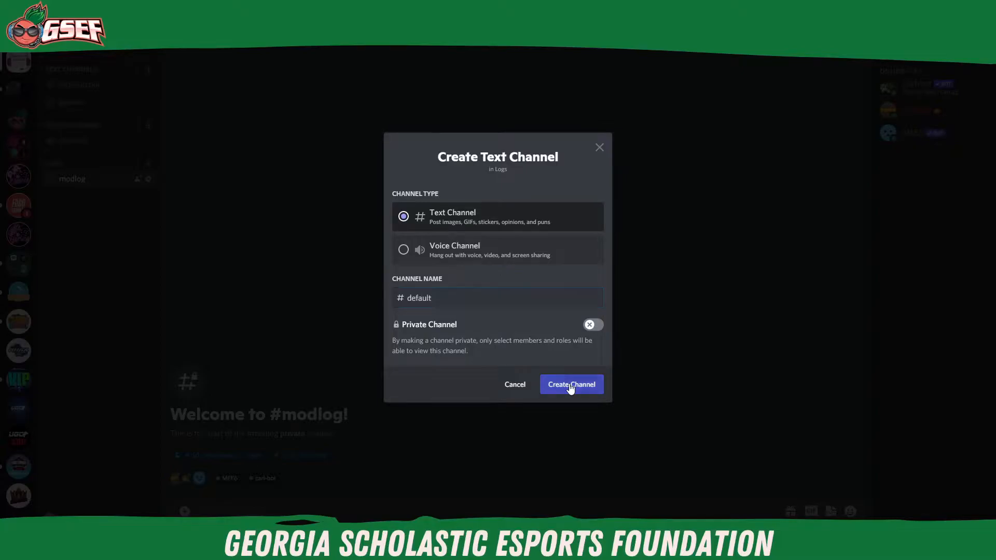
left_click(44, 164)
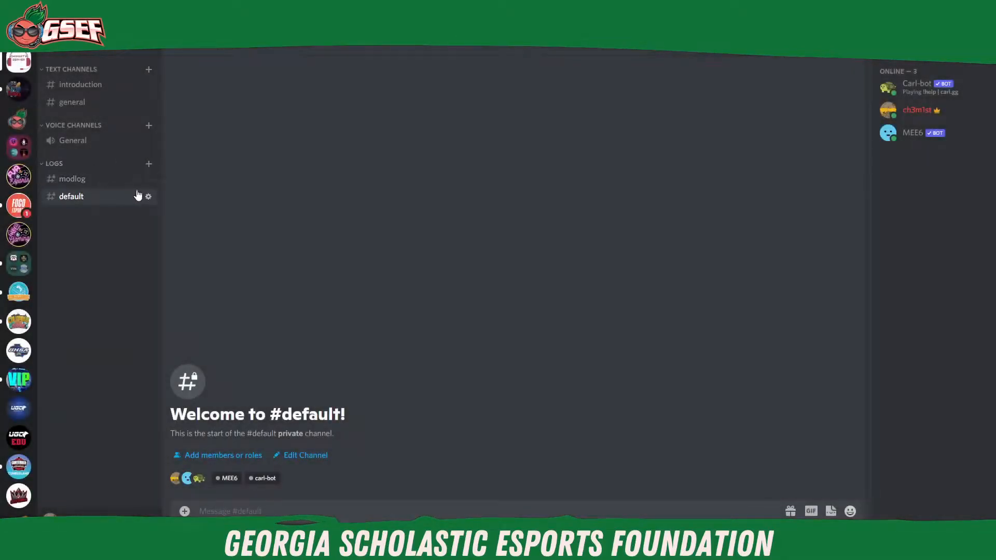
Create a text channel named member in the Logs category
left_click(149, 165)
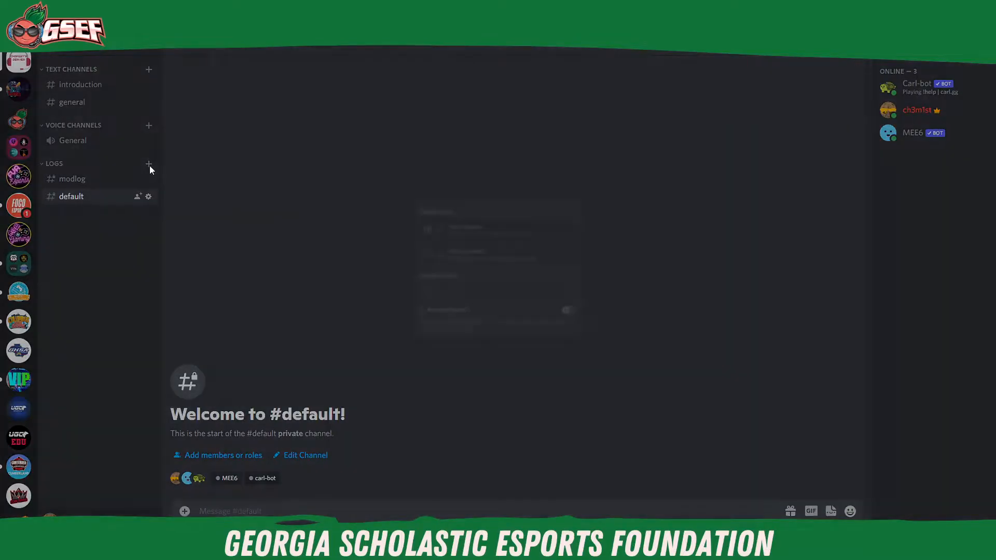
type("member")
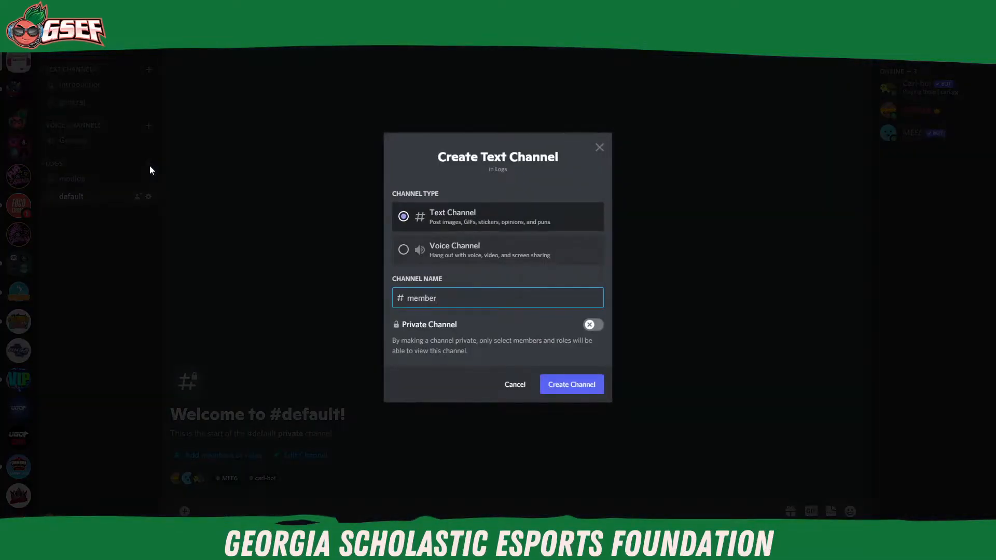
left_click(555, 378)
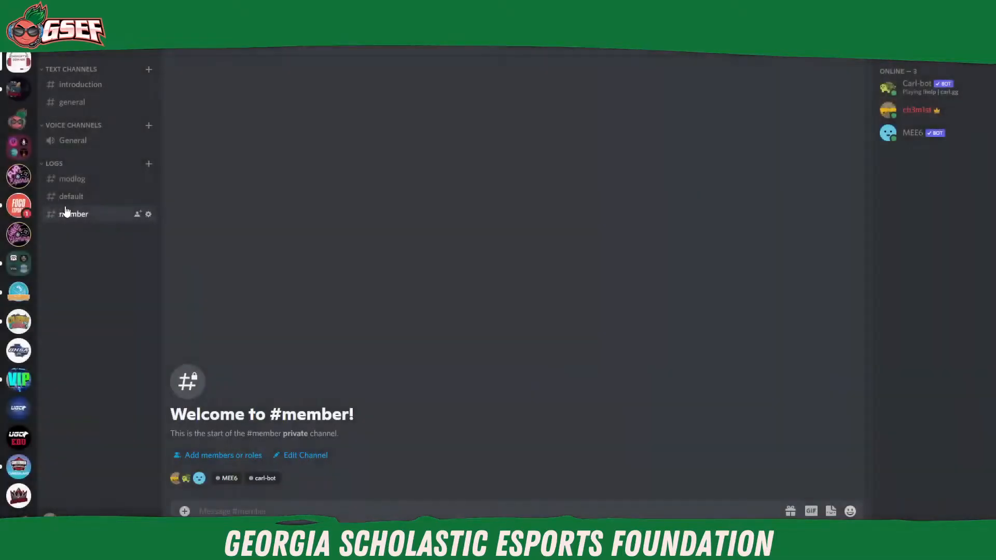
Create a text channel named server in the Logs category, keeping the category's channel list expanded
left_click(150, 164)
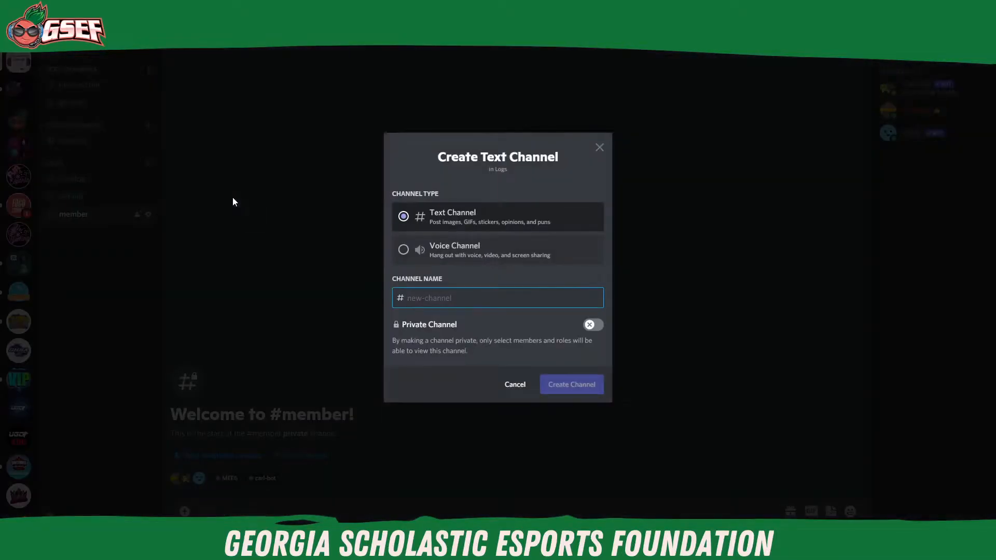
type("server")
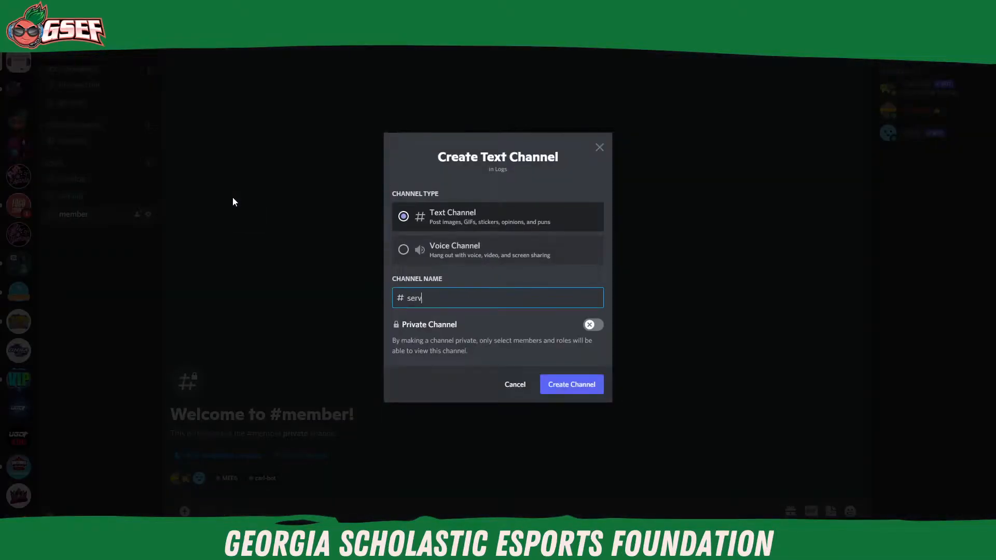
left_click(587, 389)
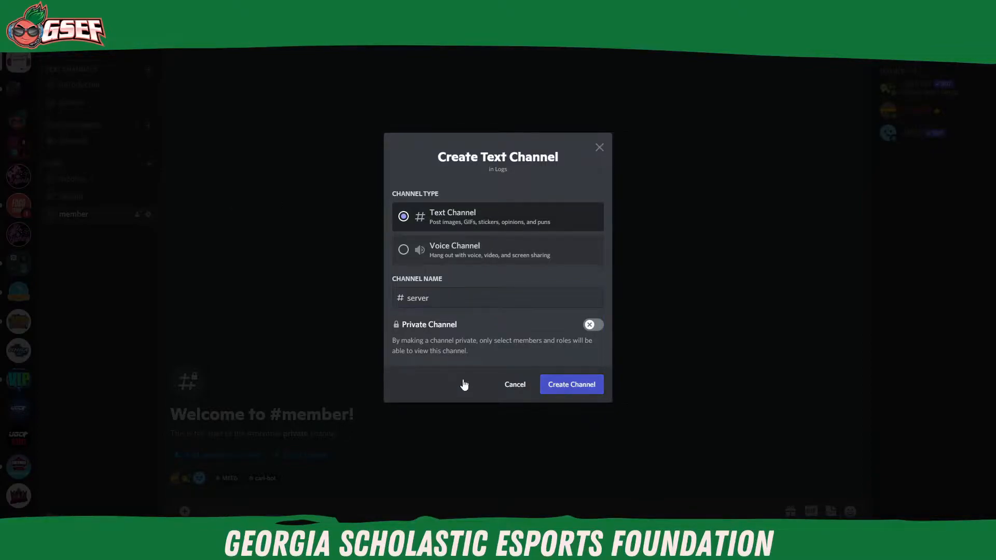
left_click(154, 165)
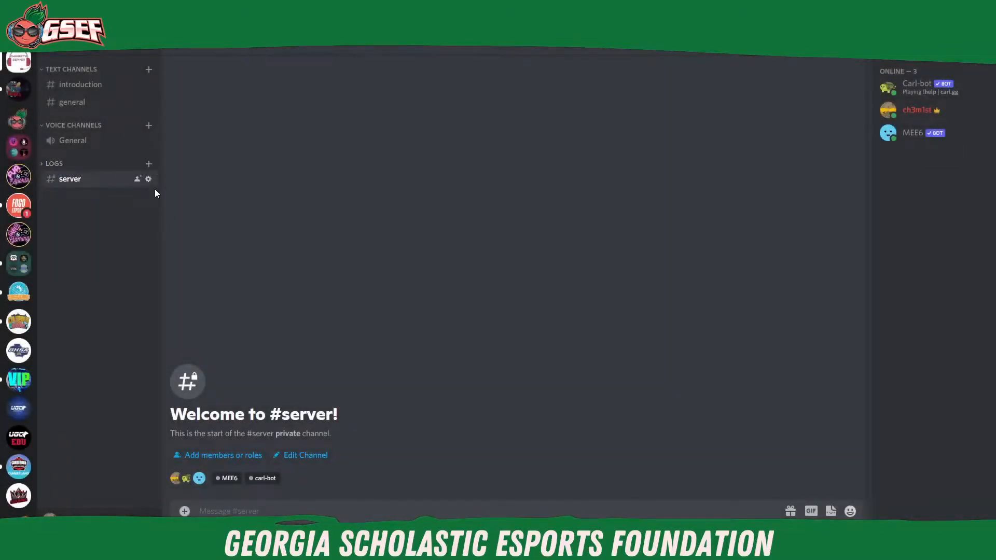
left_click(49, 164)
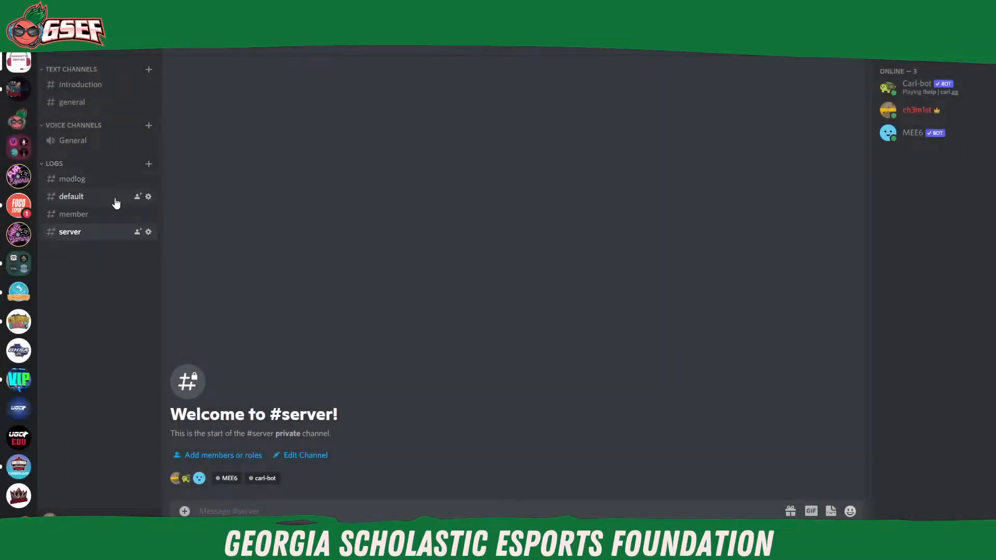
Create a text channel named voice in the Logs category
left_click(148, 164)
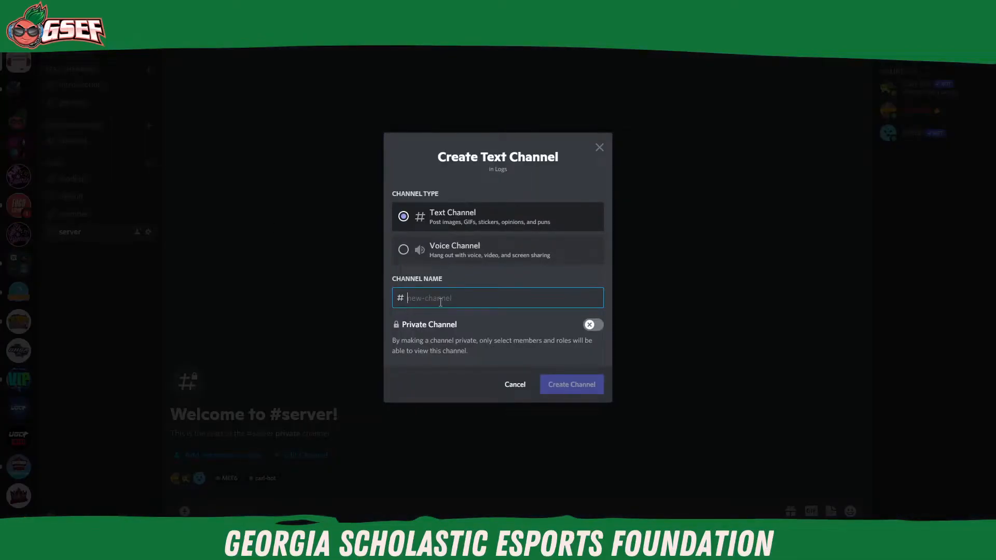
type("voice")
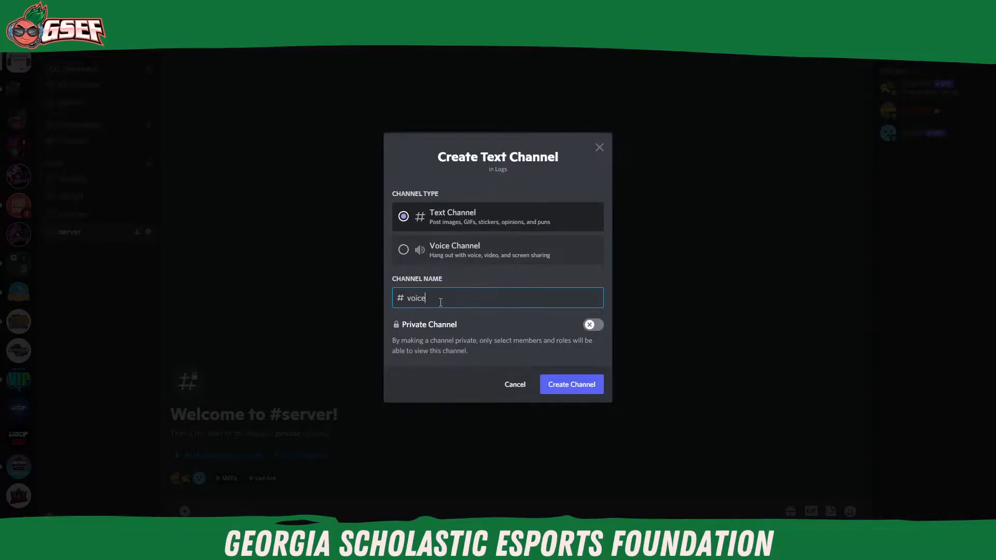
left_click(562, 387)
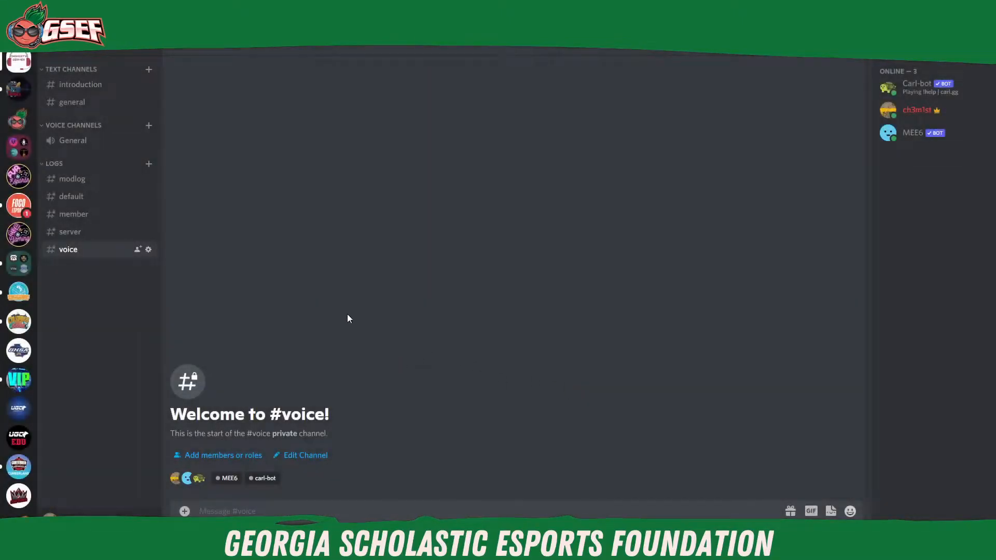
Create a private text channel named message in the Logs category, giving Carl-bot and MEE6 access
left_click(148, 164)
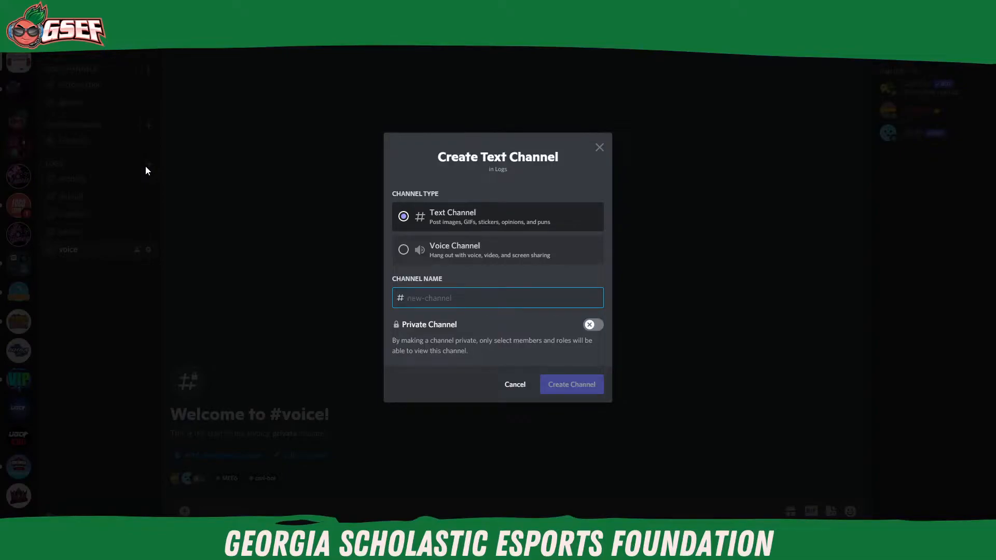
type("messge")
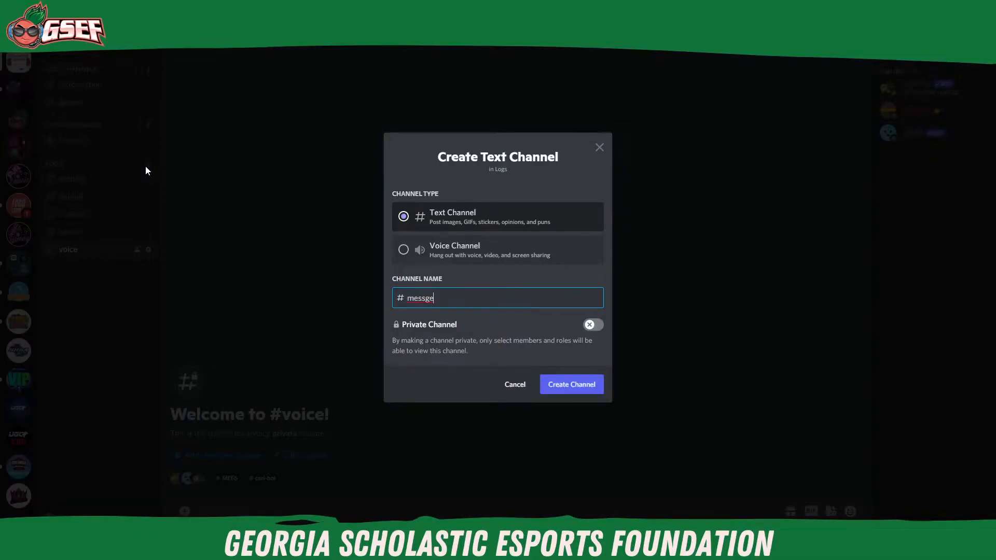
key("BackSpace")
key("BackSpace")
type("age")
left_click(593, 325)
left_click(573, 386)
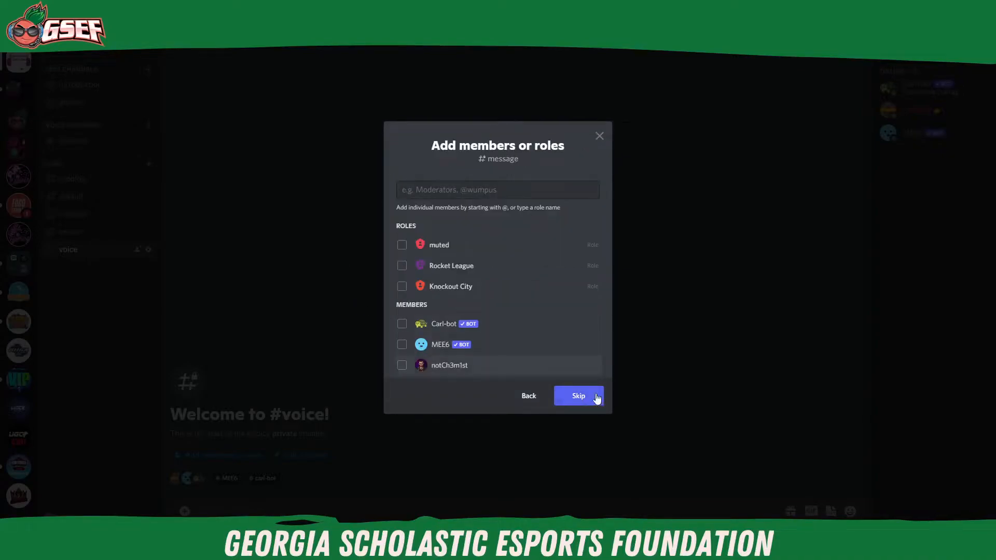
left_click(403, 323)
left_click(401, 344)
left_click(546, 396)
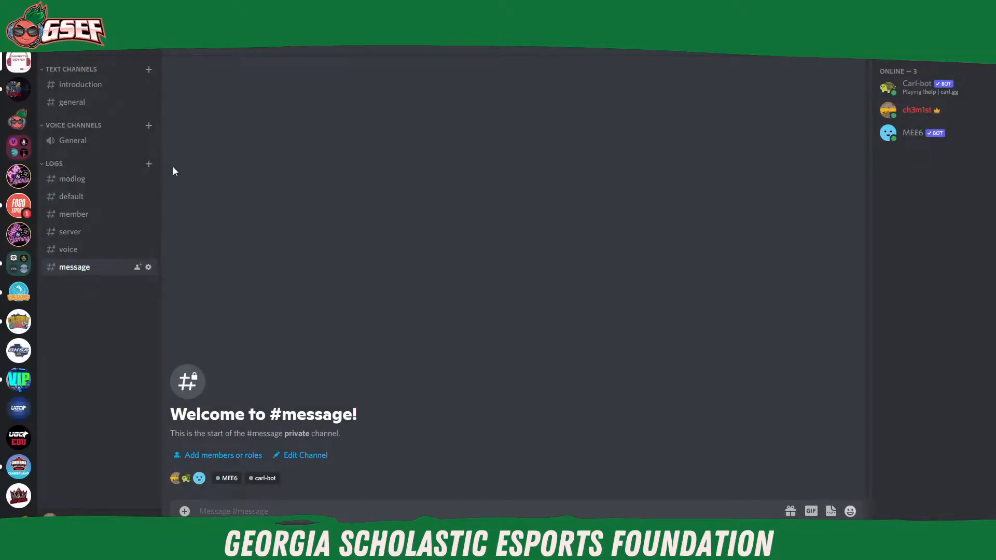
Create a private text channel named join-leave in the Logs category, giving Carl-bot and MEE6 access
left_click(149, 164)
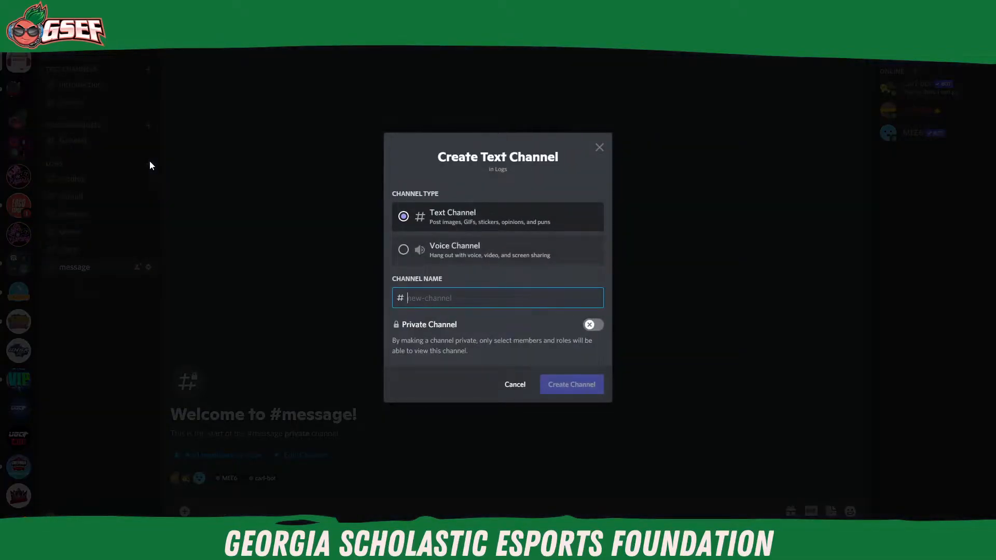
type("join-leave")
left_click(595, 391)
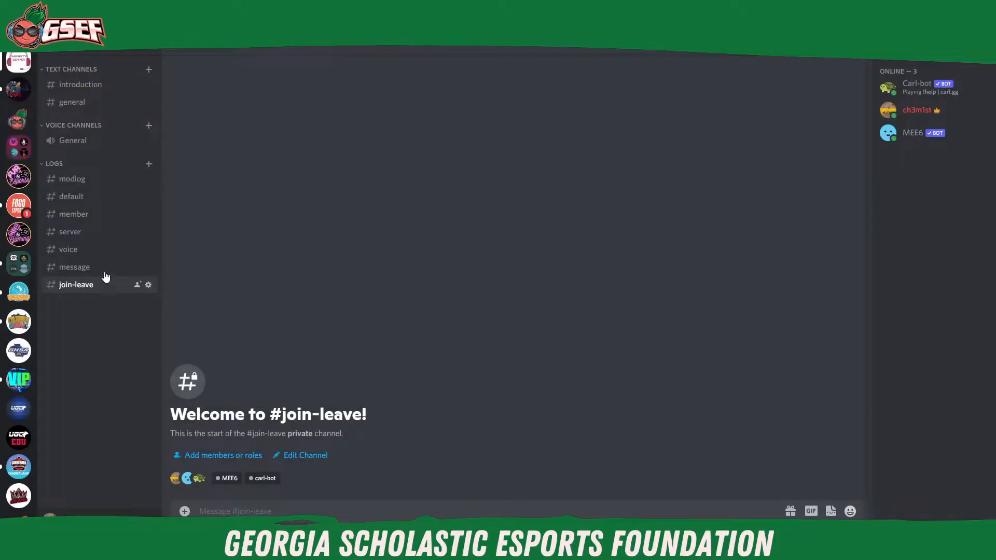
Create a private text channel named ignored in the Logs category with access for Carl-bot and MEE6, leaving the category expanded
left_click(149, 166)
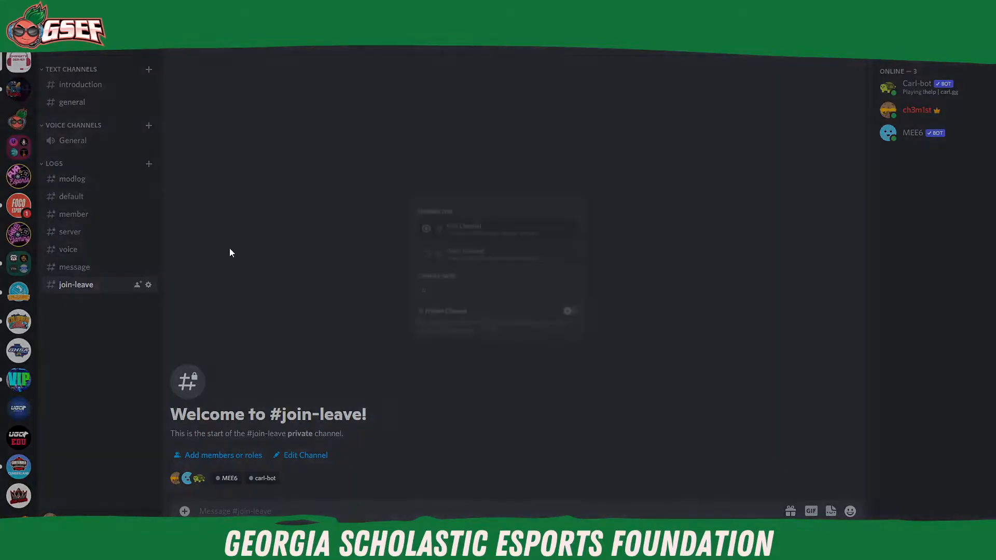
type("ignored")
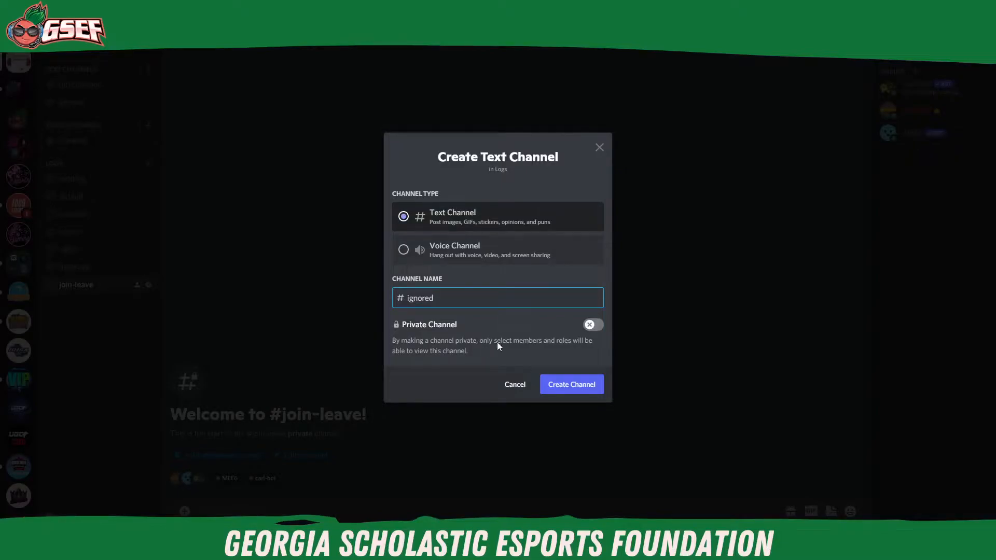
left_click(592, 325)
left_click(568, 388)
left_click(436, 324)
left_click(438, 344)
left_click(555, 399)
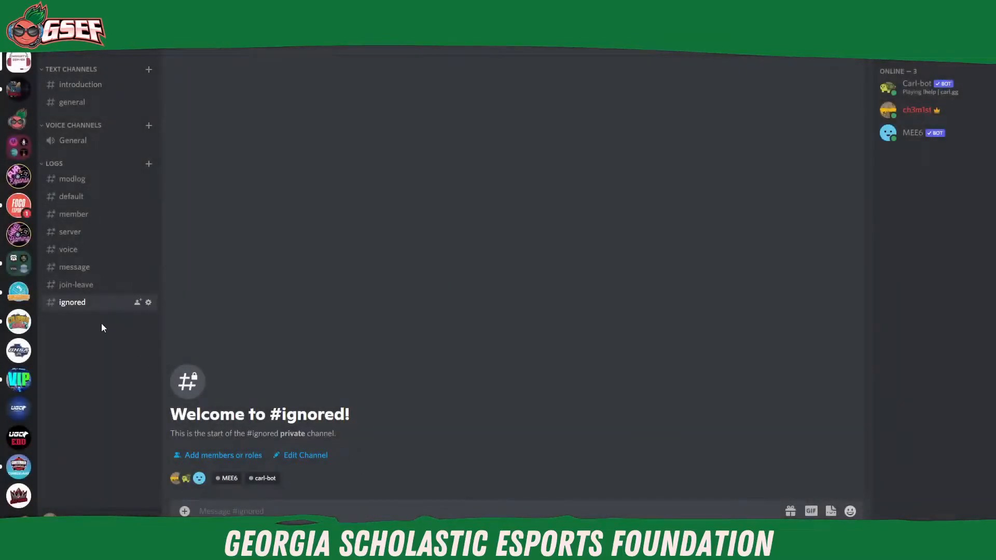
left_click(51, 165)
left_click(51, 164)
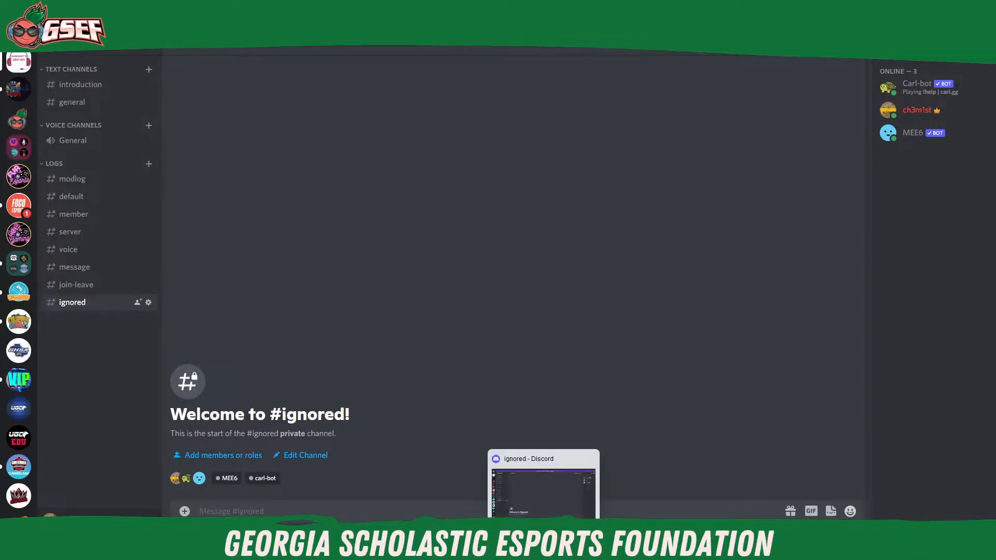
Switch to the Carl-bot dashboard's Logging page, reload it and check which channels are offered as the default log channel
left_click(544, 549)
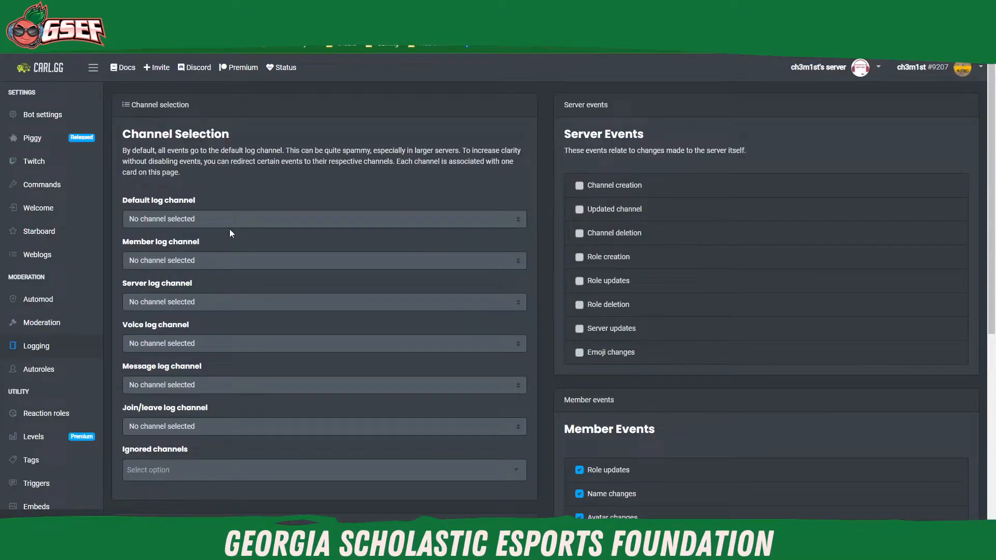
left_click(390, 220)
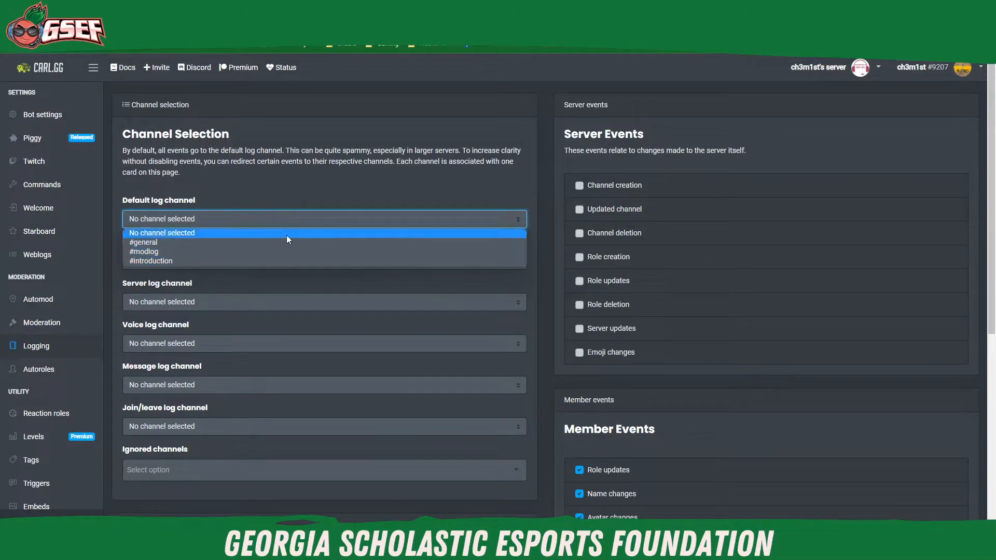
left_click(338, 172)
left_click(45, 27)
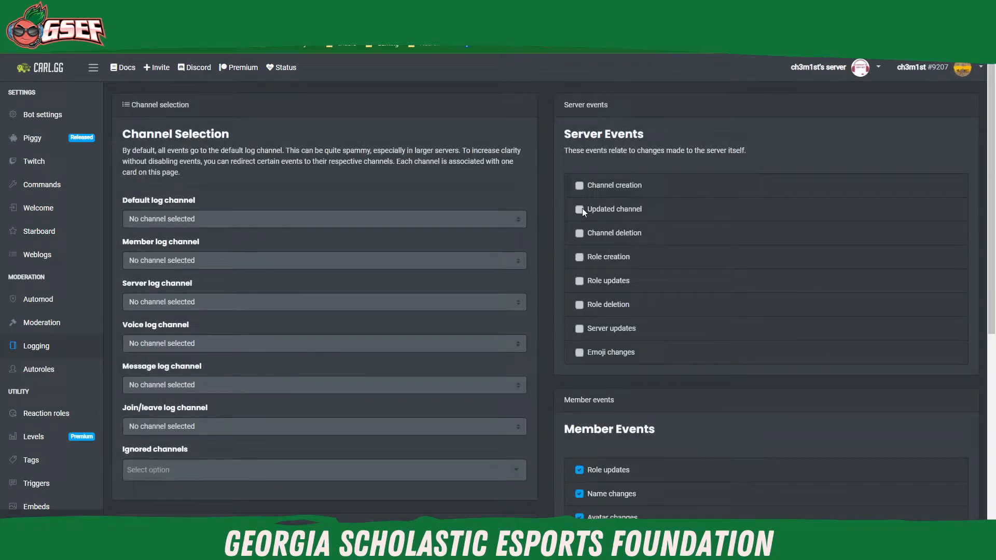
left_click(260, 221)
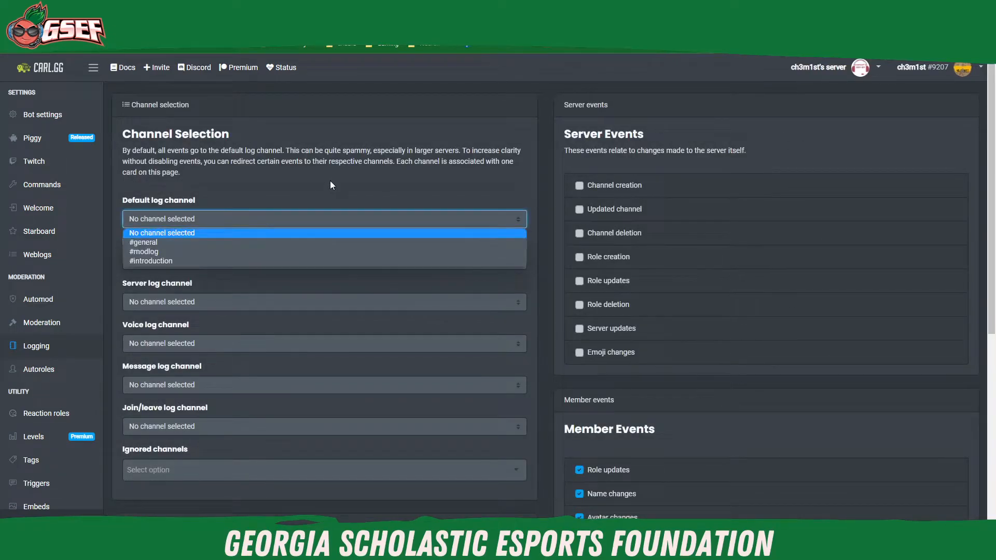
left_click(470, 215)
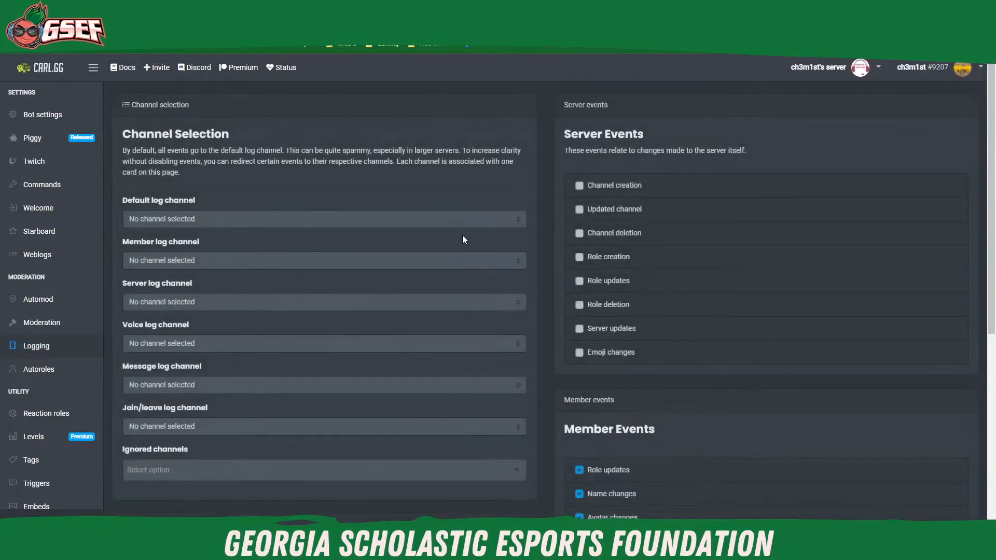
left_click(443, 216)
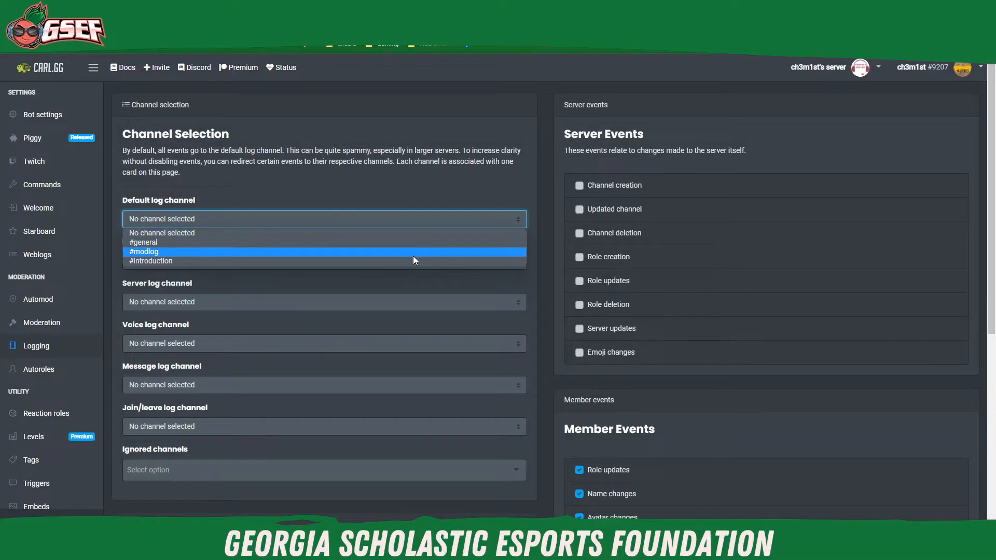
left_click(463, 191)
Reselect the same server in the Carl-bot server picker and recheck the default log channel options on its Logging page
left_click(923, 67)
left_click(916, 104)
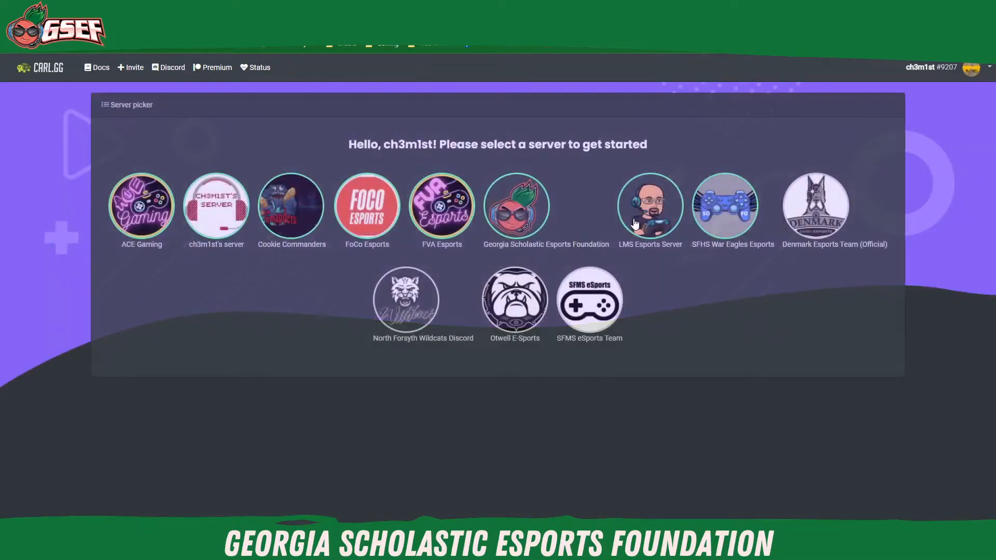
left_click(223, 214)
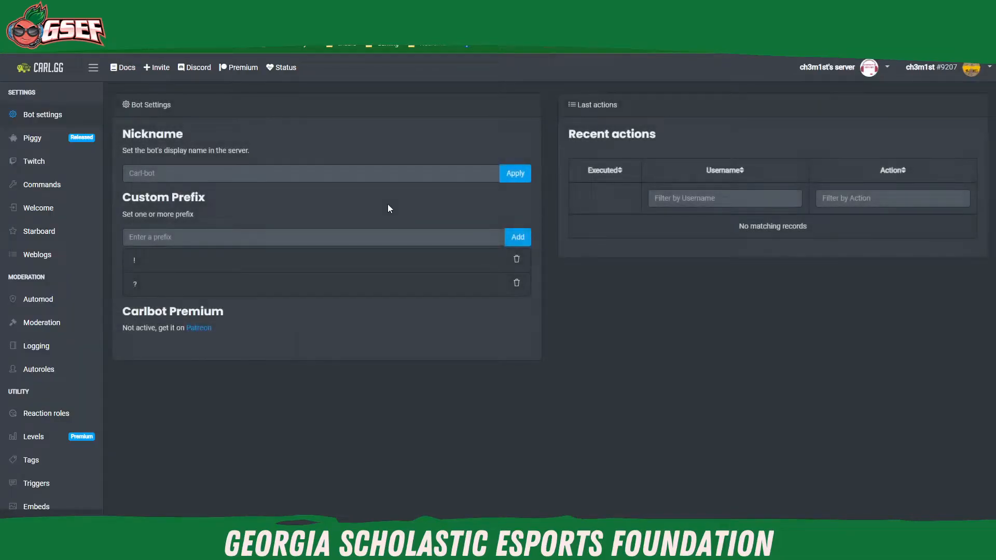
left_click(16, 347)
left_click(365, 219)
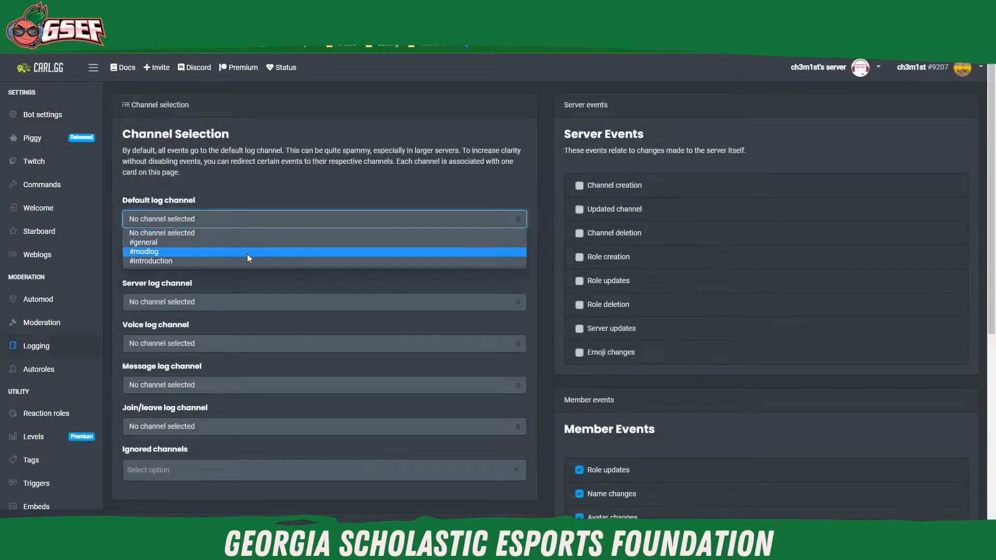
left_click(316, 186)
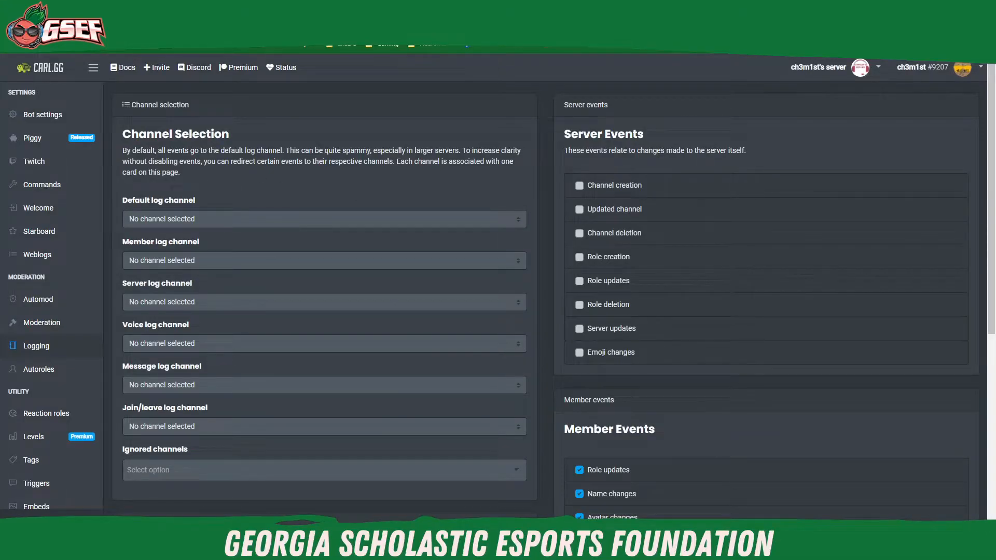
Switch to Discord and open each channel in the Logs category in turn, from modlog to ignored, to check its access
left_click(363, 550)
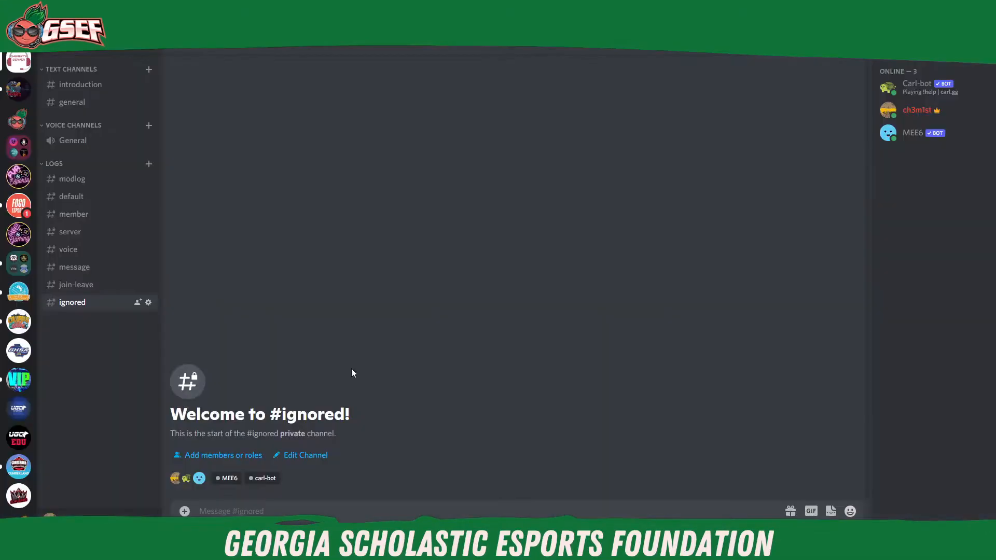
left_click(75, 182)
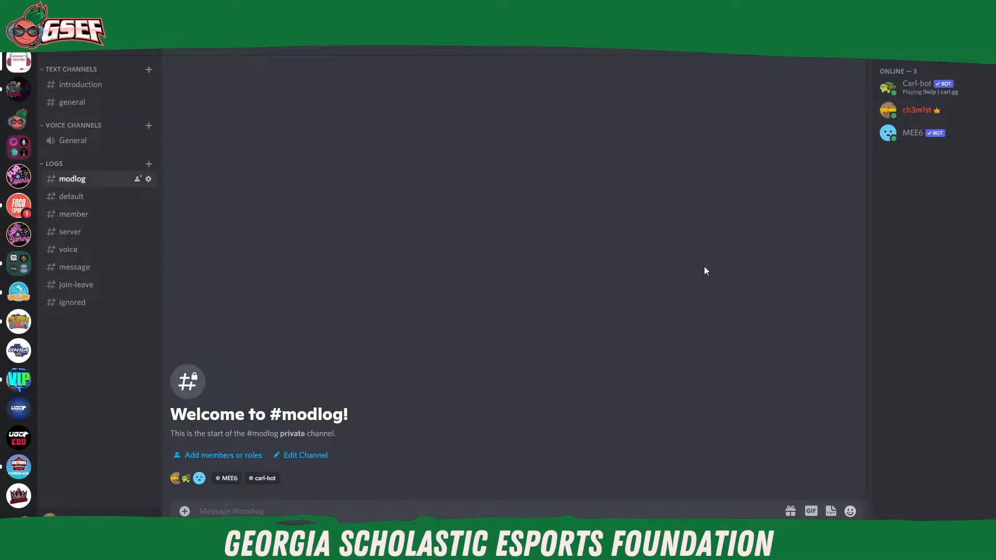
left_click(78, 202)
left_click(73, 218)
left_click(69, 233)
left_click(68, 252)
left_click(73, 268)
left_click(75, 286)
left_click(75, 303)
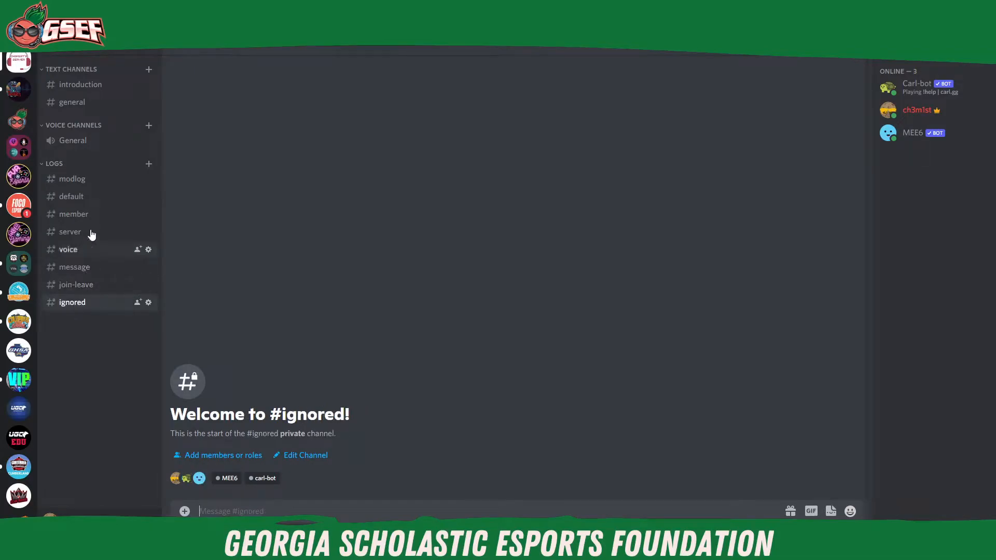
left_click(67, 178)
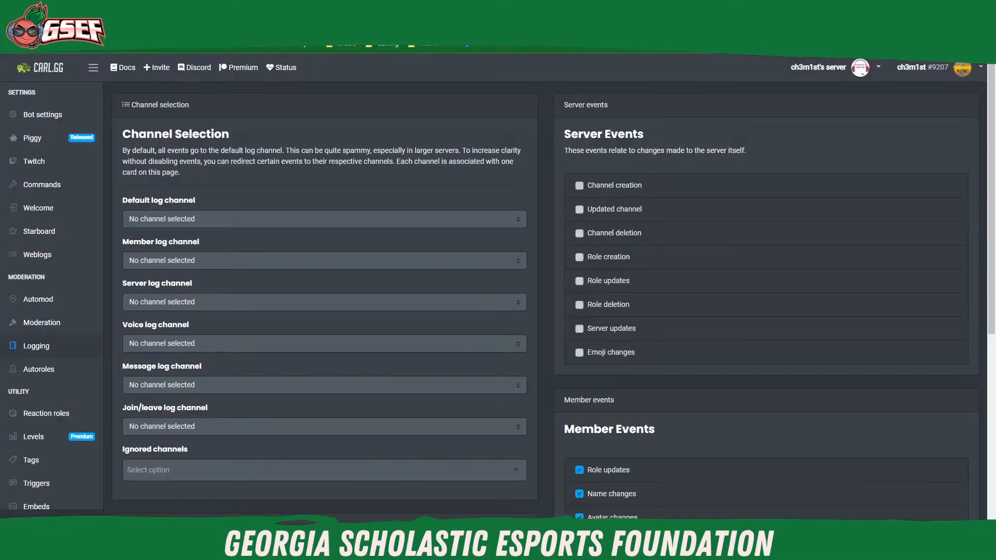
Switch to the Carl-bot dashboard and check the channels listed for the default log channel again
left_click(225, 220)
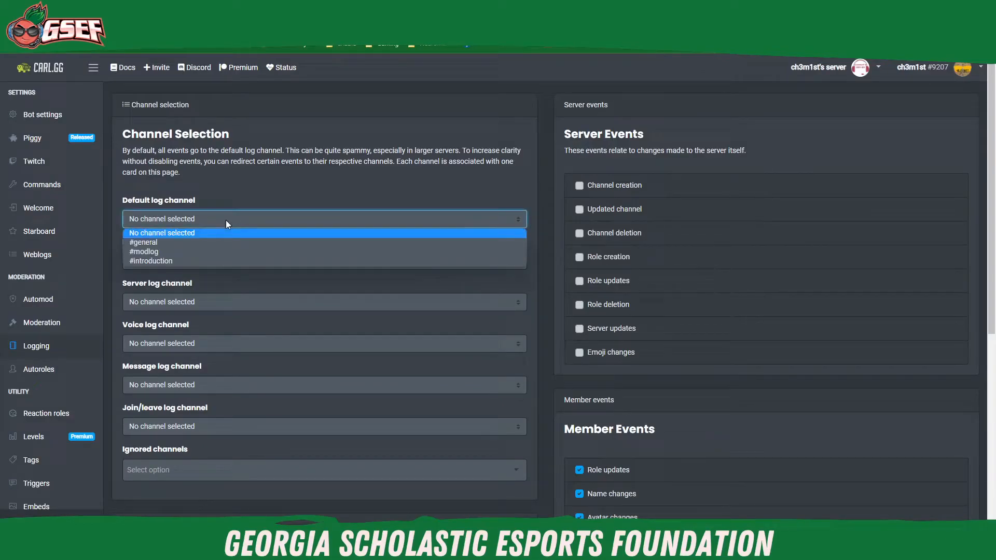
left_click(198, 232)
left_click(218, 219)
left_click(141, 109)
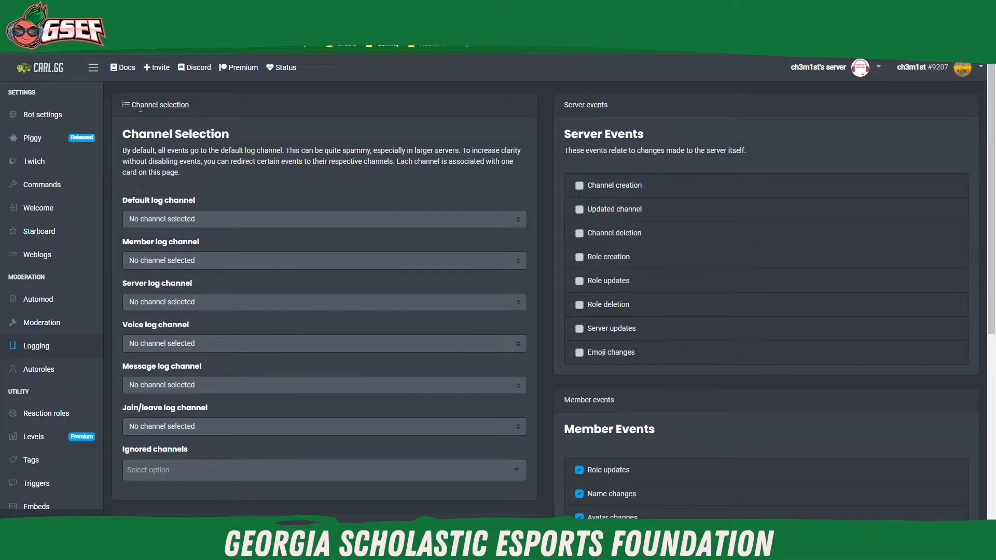
Enable all server events, from channel creation through emoji changes, and apply the changes
left_click(579, 185)
left_click(579, 209)
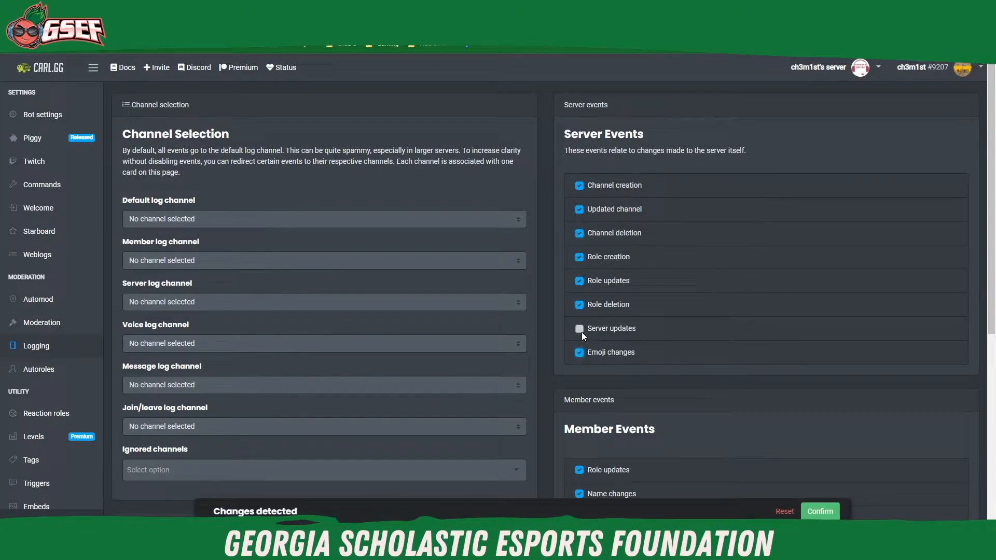
left_click(816, 511)
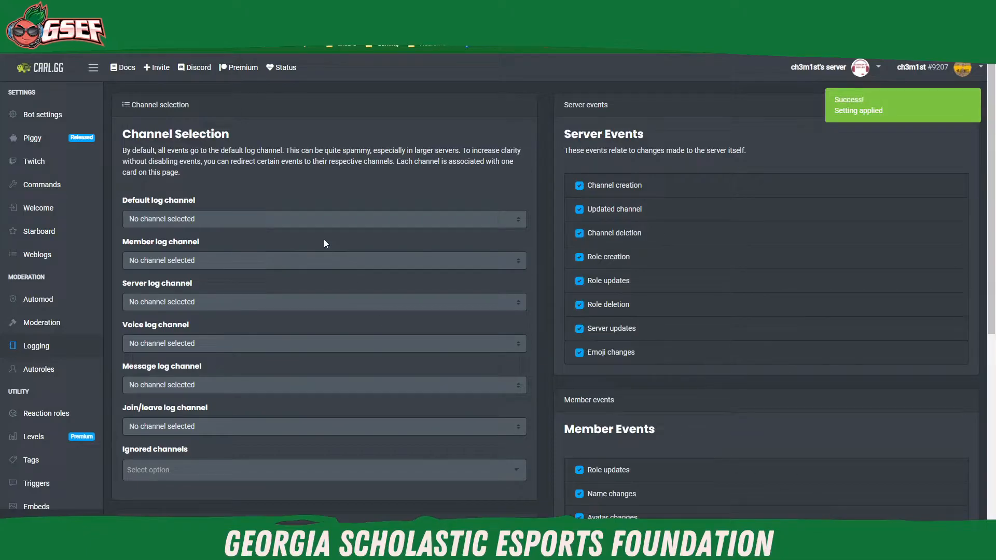
Reload the Logging page to refresh the available channels and review the default log channel options
left_click(247, 223)
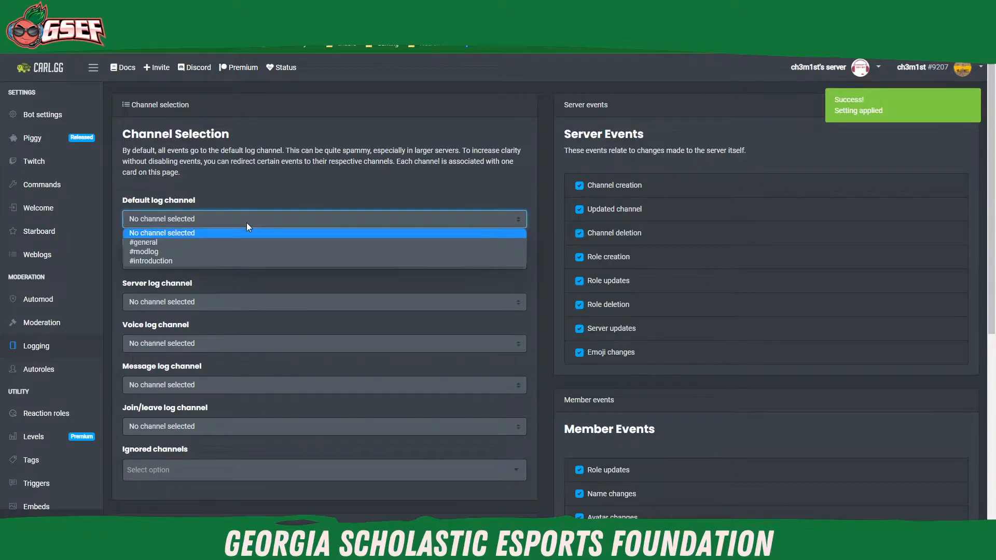
left_click(322, 204)
left_click(44, 32)
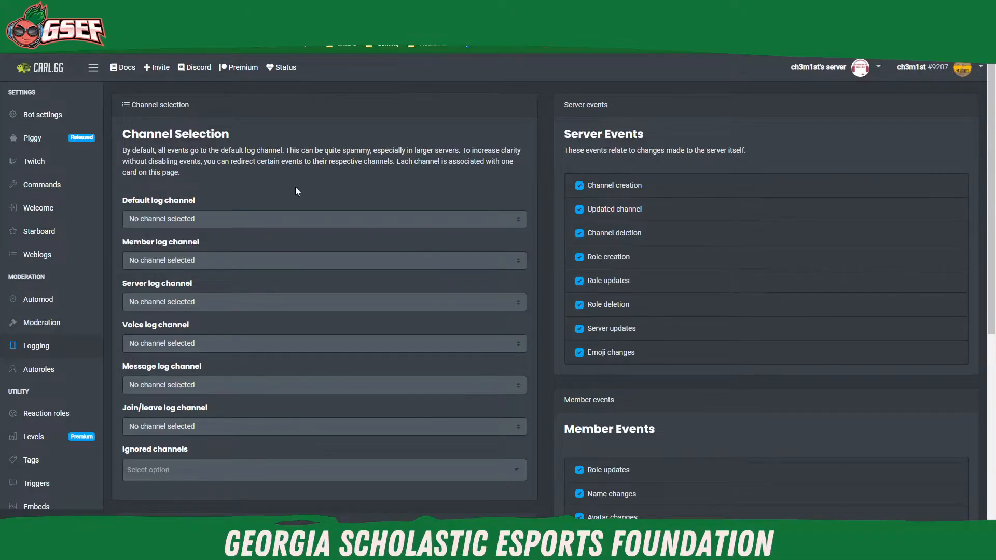
left_click(357, 219)
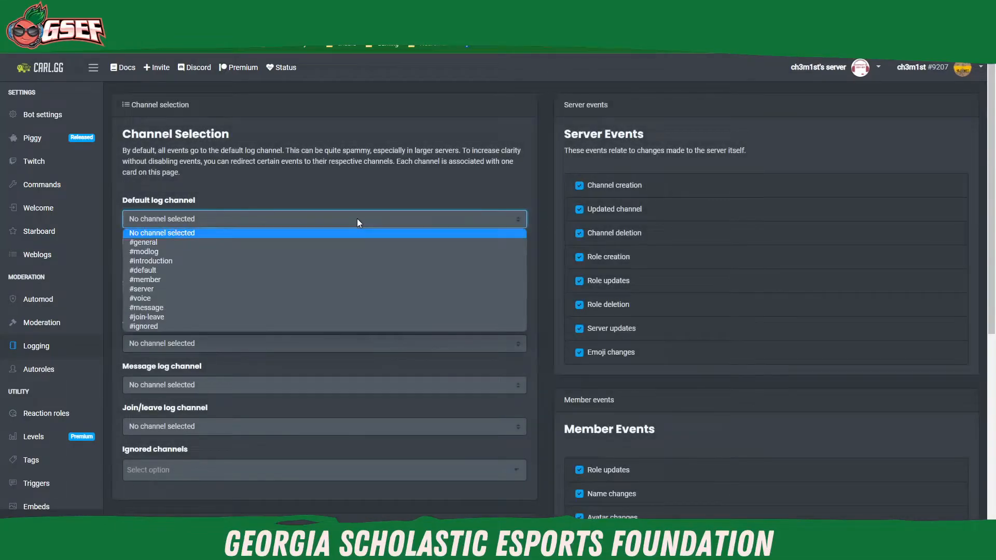
left_click(432, 177)
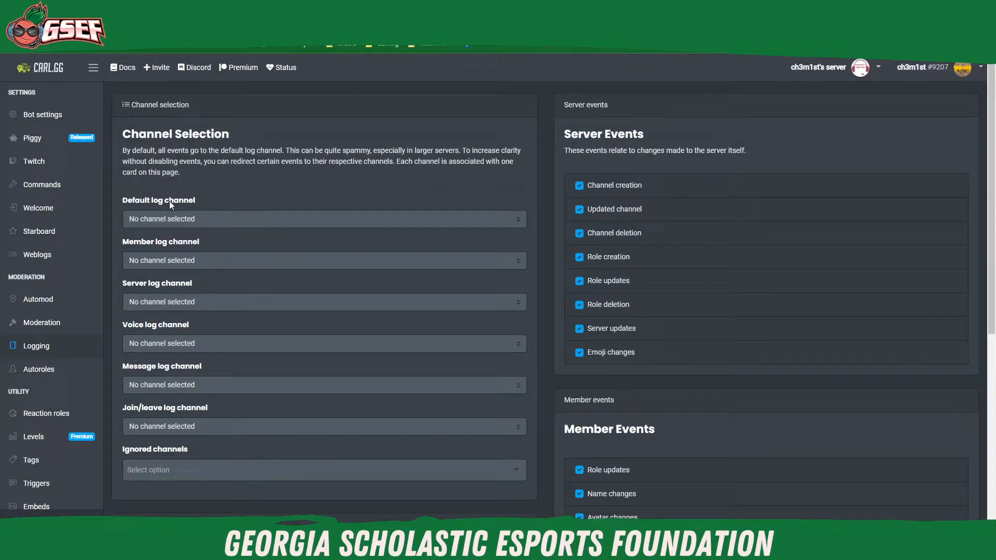
Set the default log channel to #default, the member log channel to #member and the server log channel to #server
left_click(168, 217)
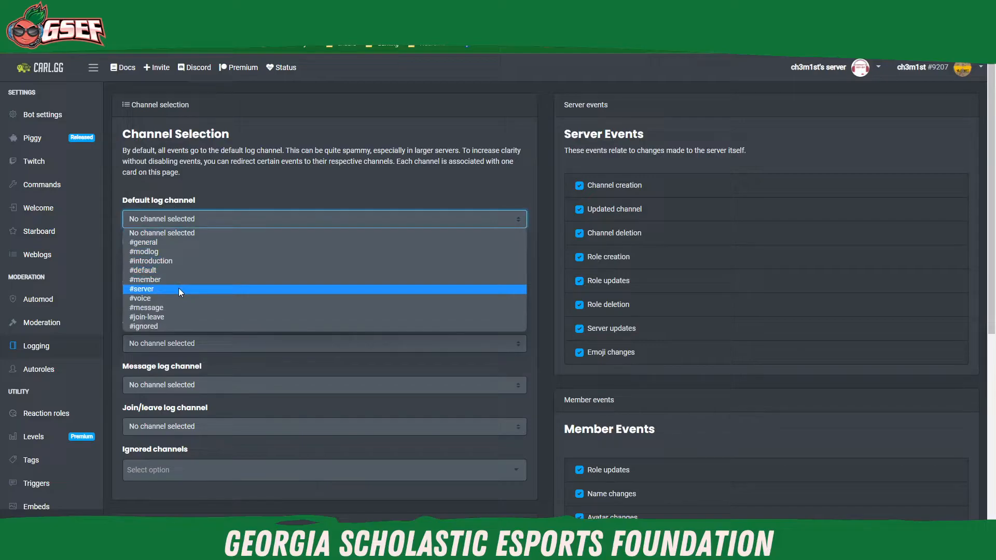
left_click(178, 271)
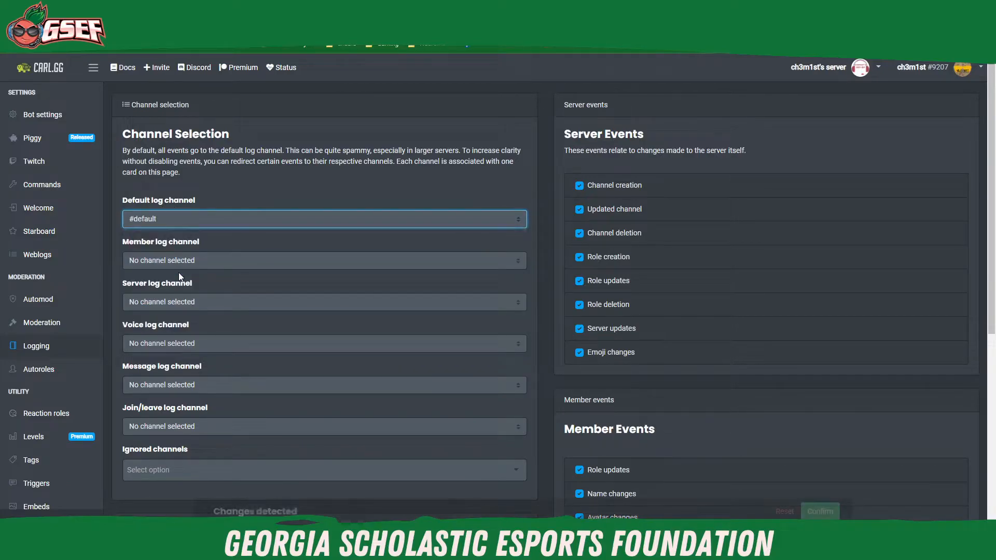
left_click(192, 261)
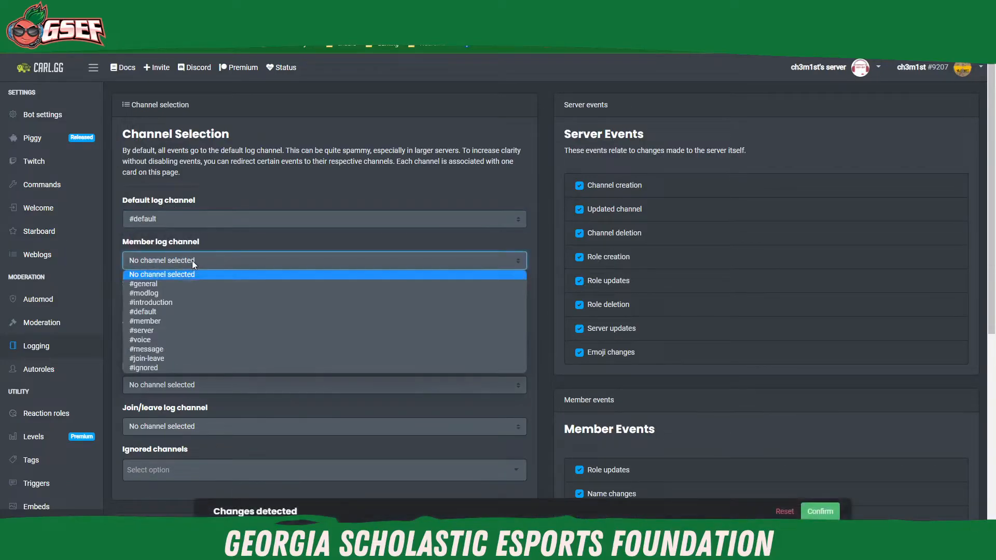
left_click(186, 320)
left_click(195, 303)
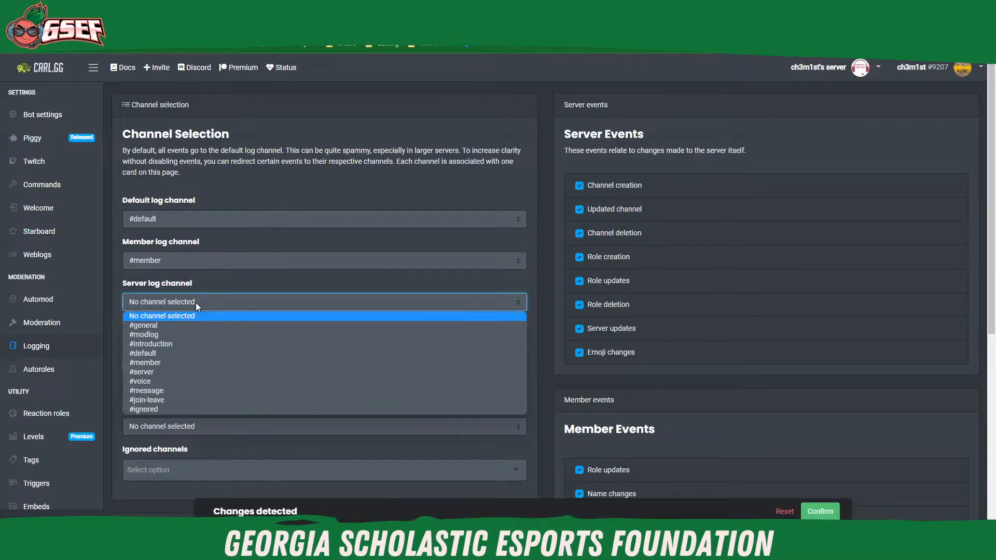
left_click(191, 371)
Set the voice log channel to #voice, the message log channel to #message and the join/leave log channel to #join-leave
left_click(194, 344)
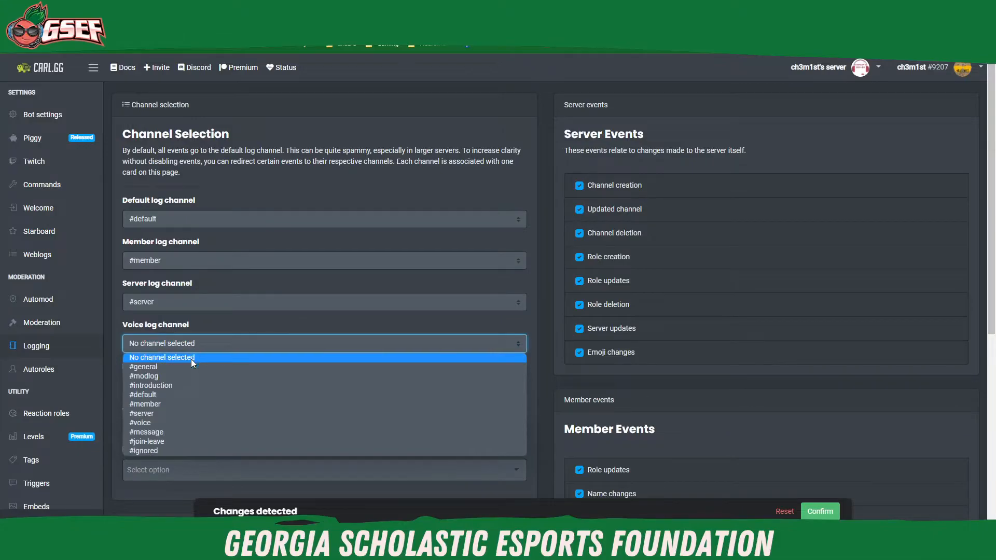
left_click(188, 417)
left_click(195, 344)
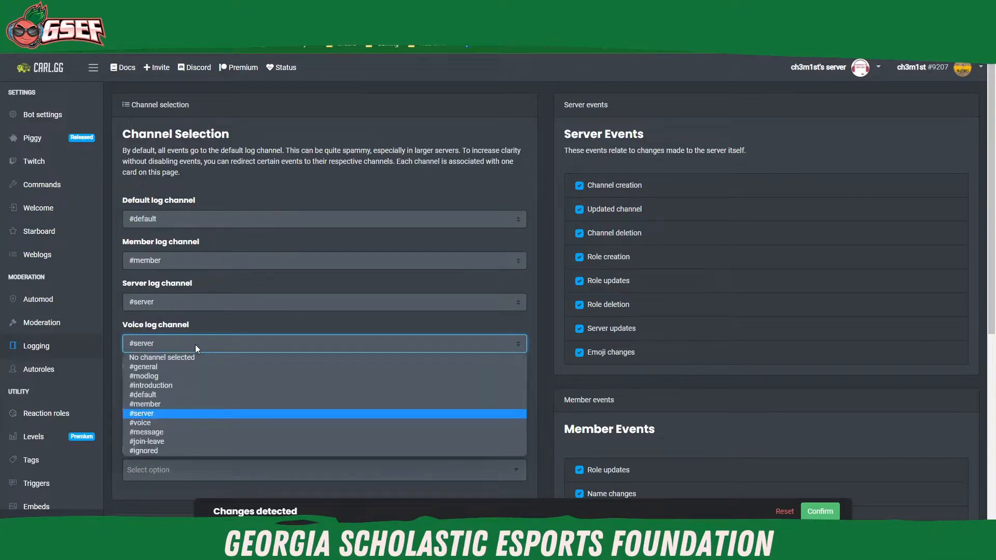
left_click(188, 423)
left_click(204, 385)
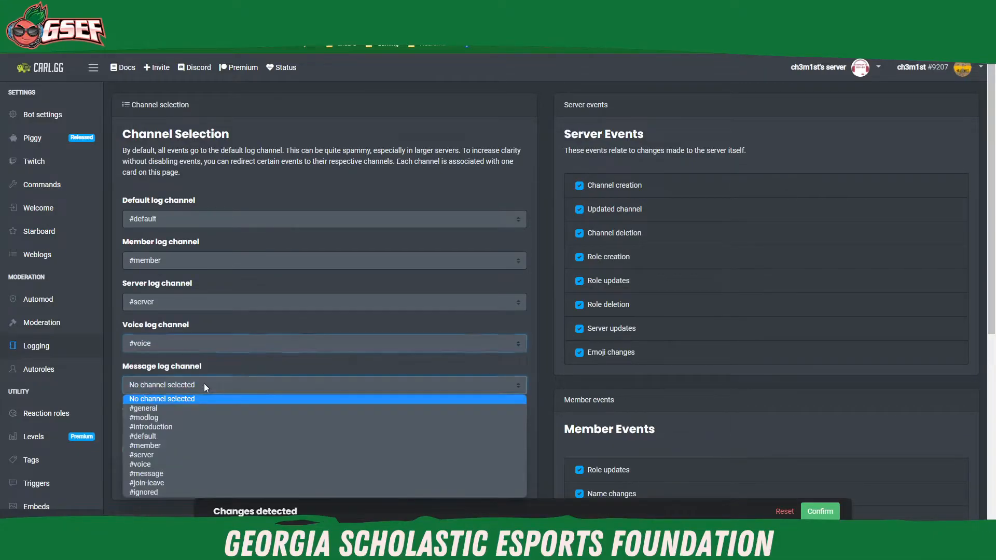
left_click(188, 470)
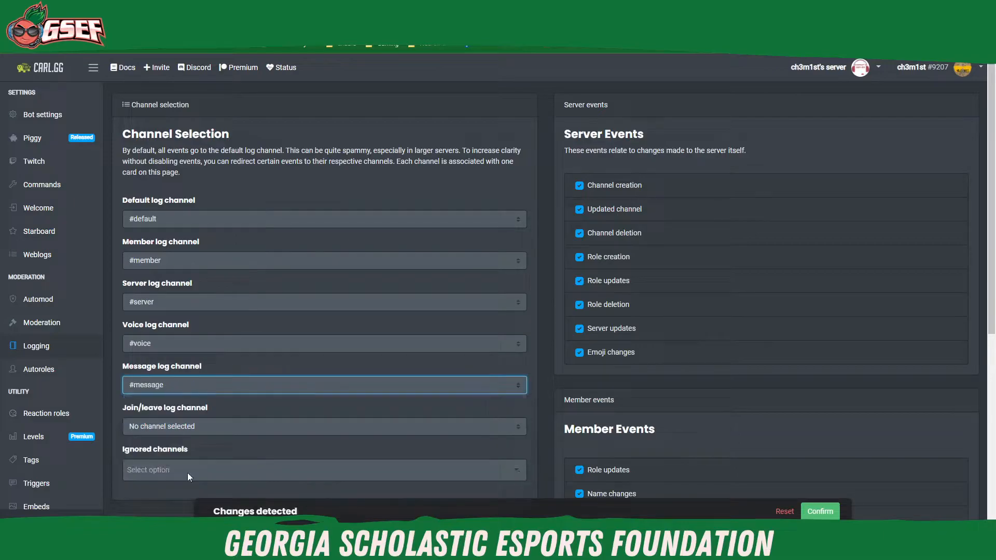
left_click(190, 427)
left_click(182, 404)
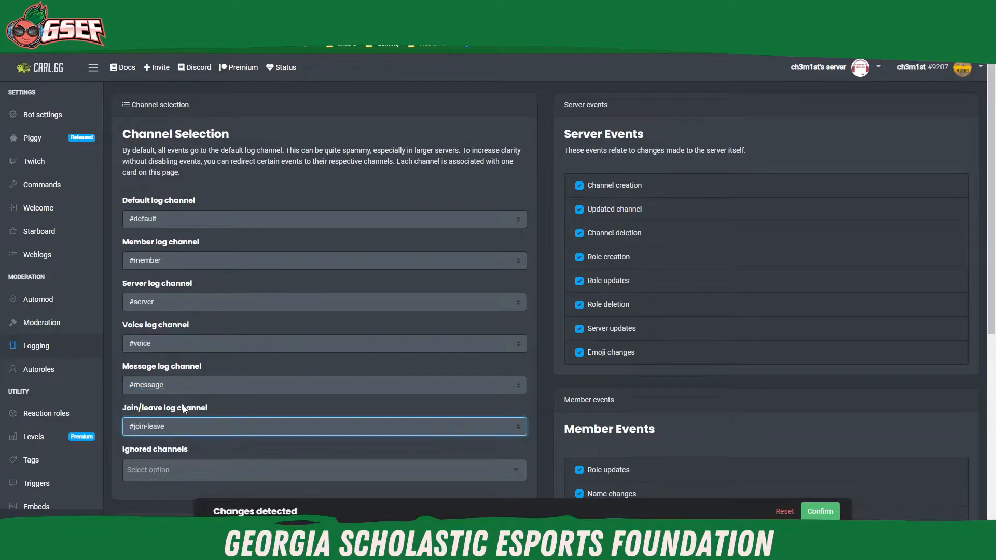
Add the ignored channel to the ignored channels, apply the logging changes and look over the settings
left_click(188, 466)
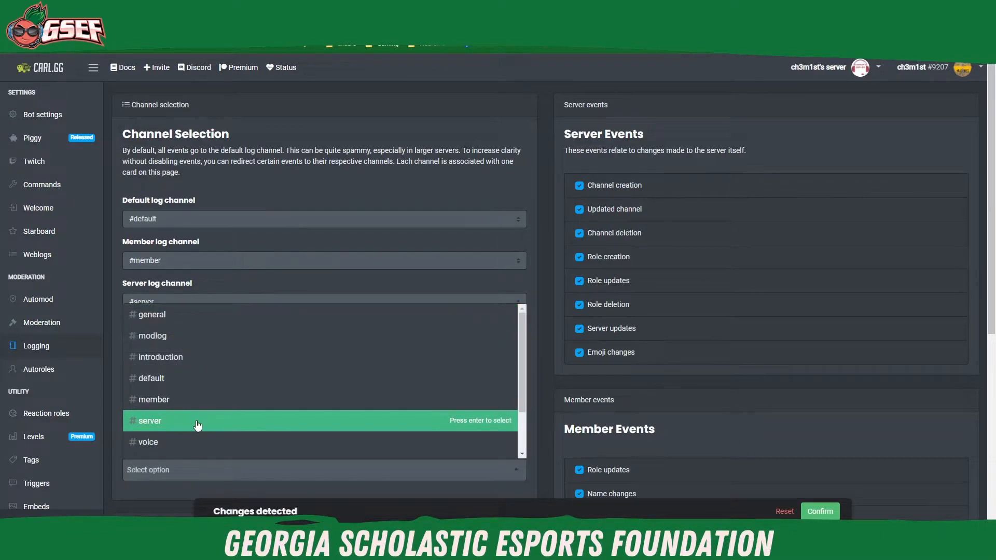
left_click(207, 446)
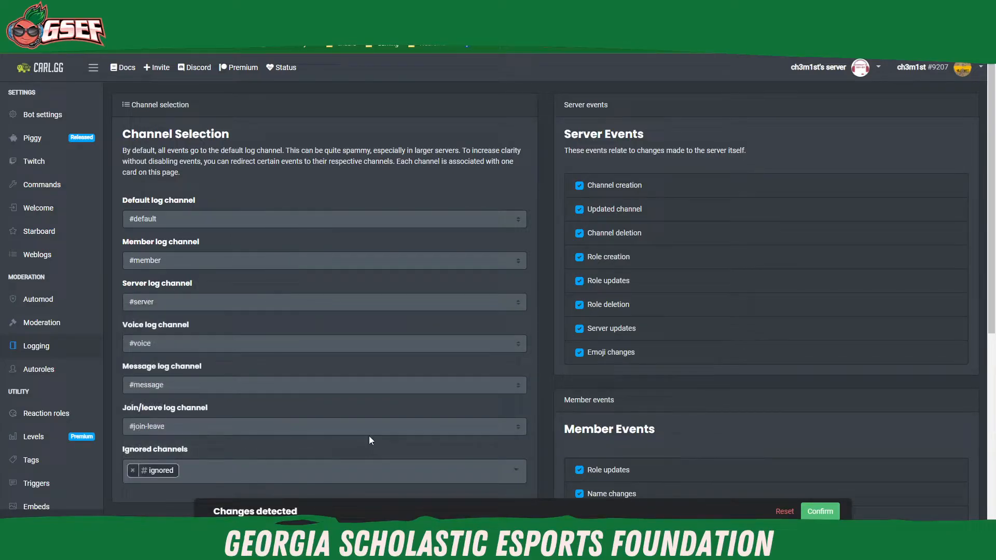
left_click(822, 510)
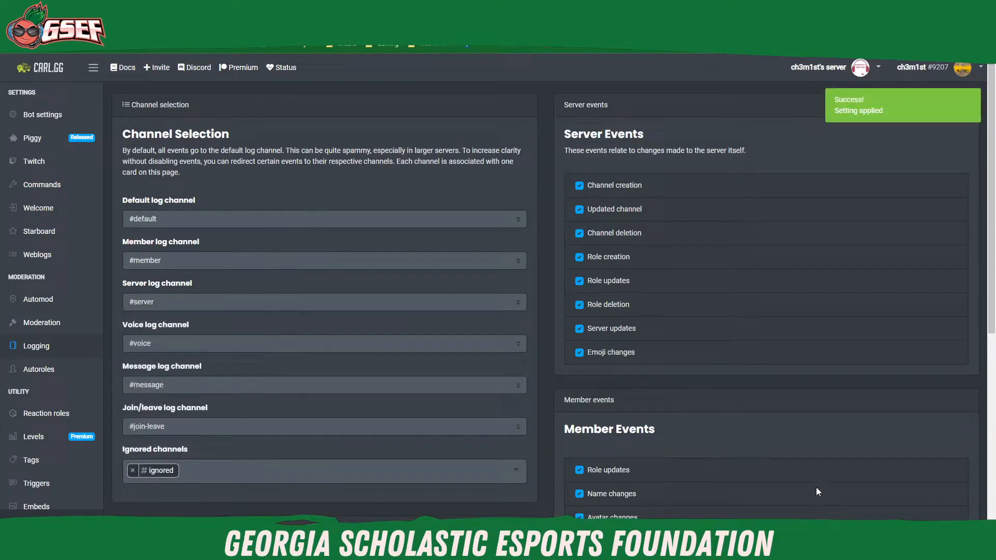
scroll(553, 278, "down", 3)
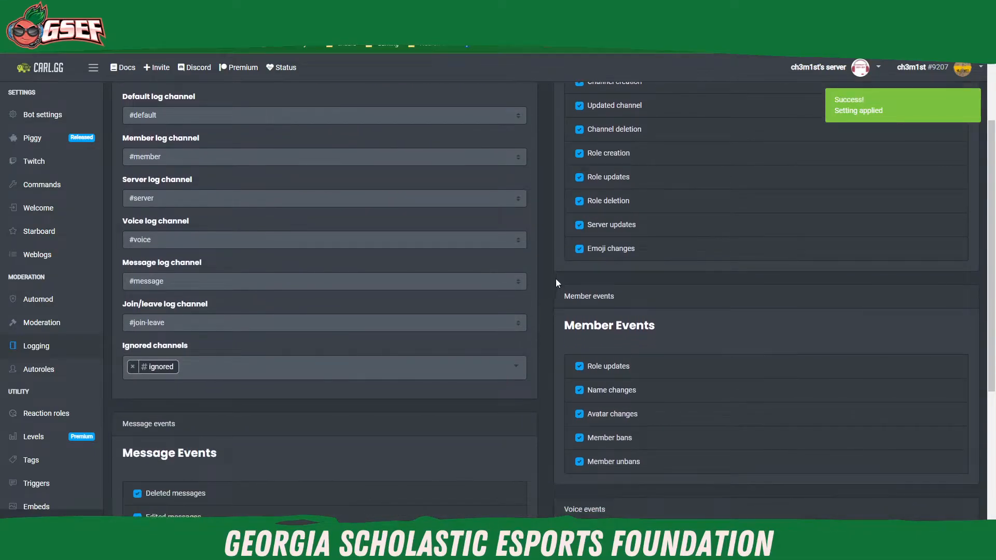
scroll(559, 280, "up", 2)
scroll(559, 281, "up", 1)
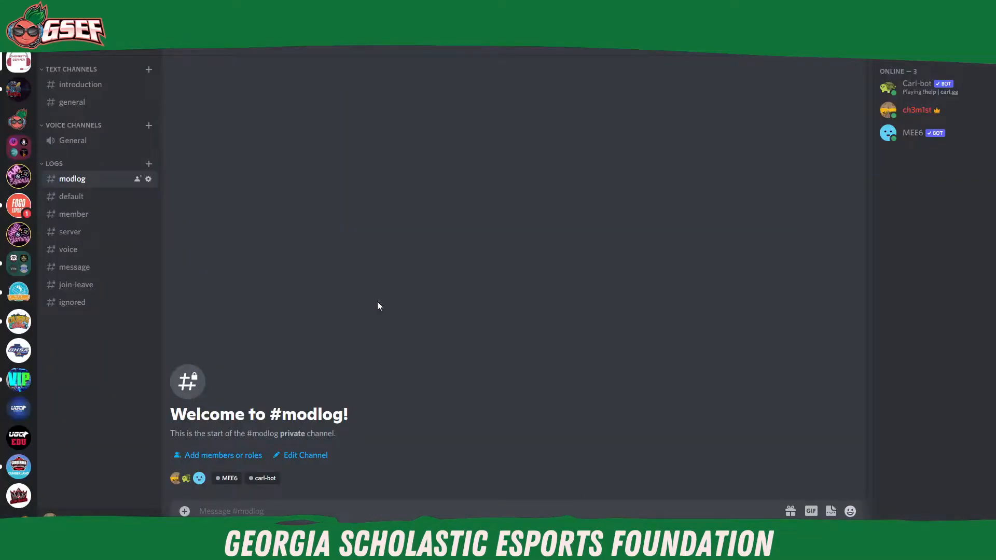
Switch to Discord and collapse the Logs category in the channel list
left_click(51, 164)
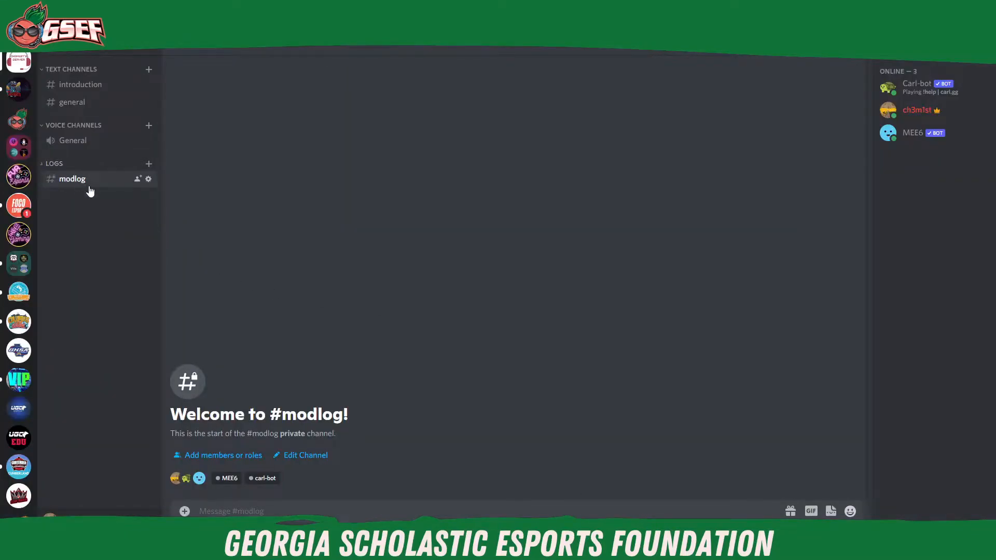
left_click(44, 164)
left_click(47, 164)
left_click(49, 163)
left_click(49, 163)
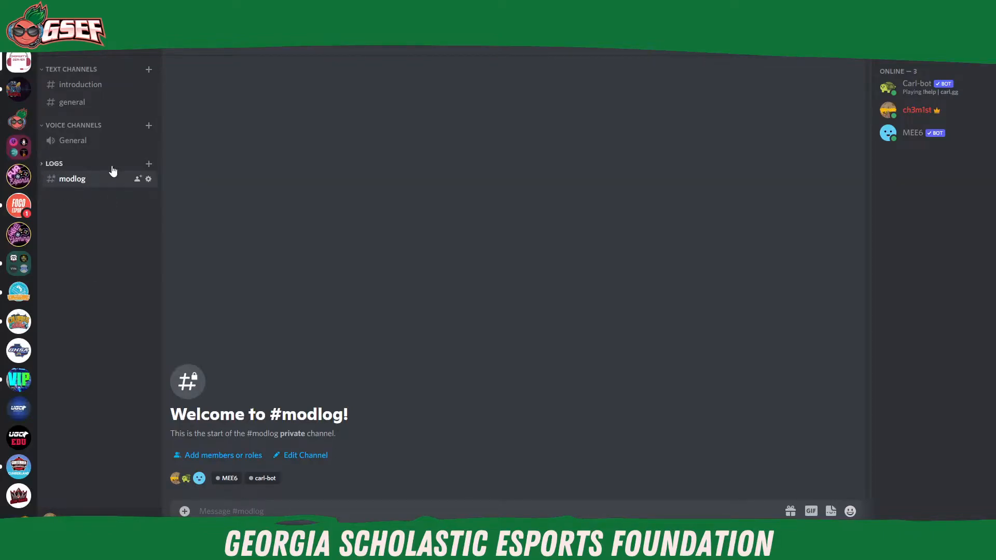
Post the message "I am goping to misspell" in the general text channel
left_click(72, 104)
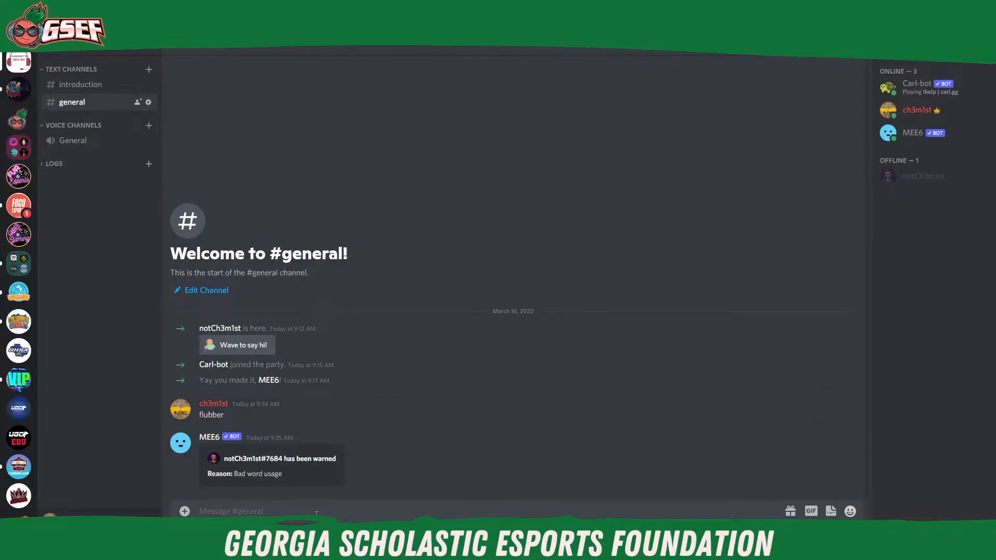
type("I am goping to misspell")
key("Return")
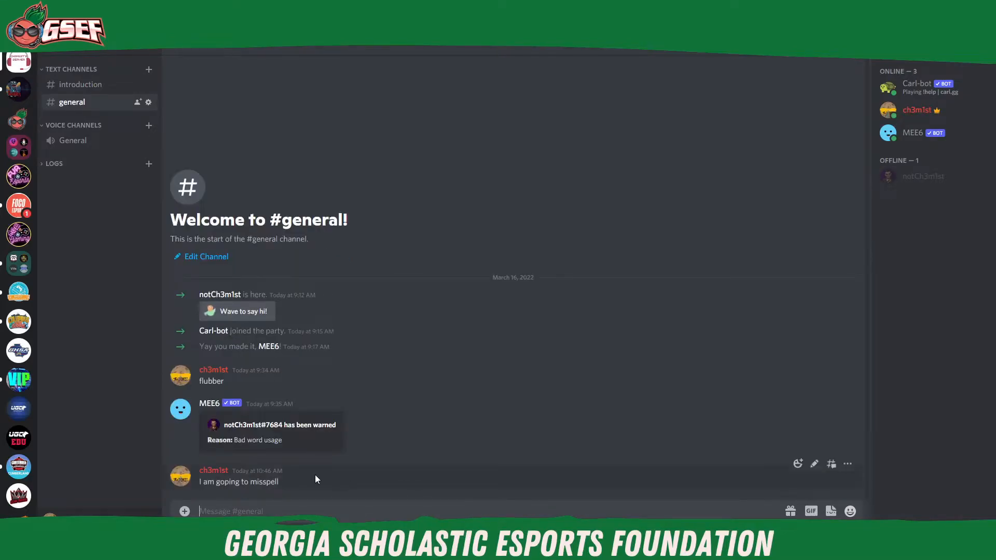
Edit the posted message, replacing "goping" with the spelling suggestion "going", and save it
left_click(814, 464)
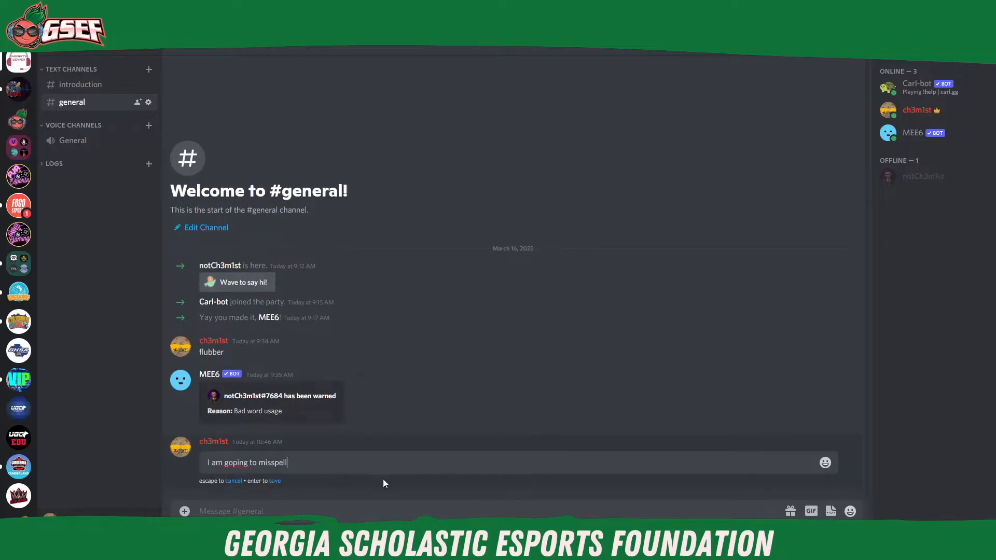
double_click(238, 462)
right_click(237, 462)
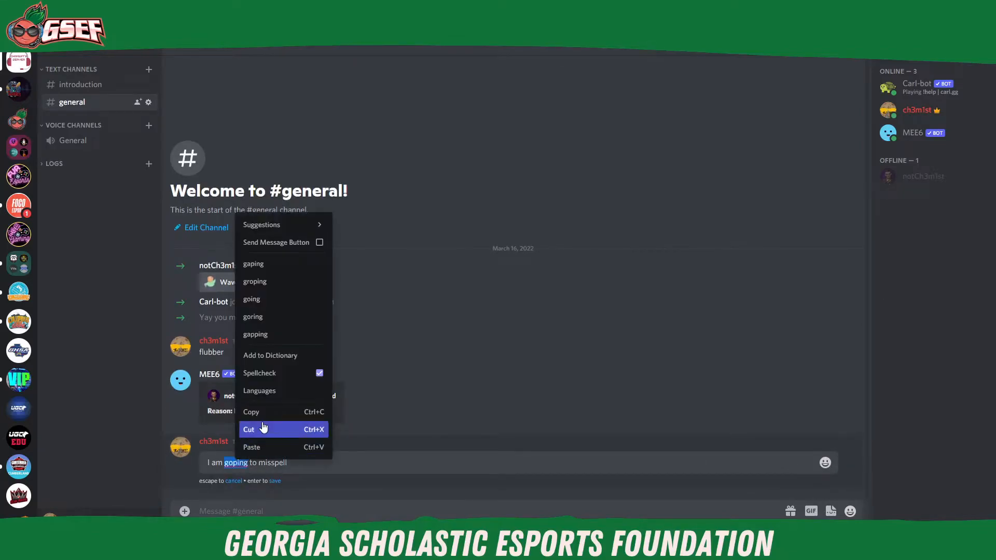
left_click(254, 299)
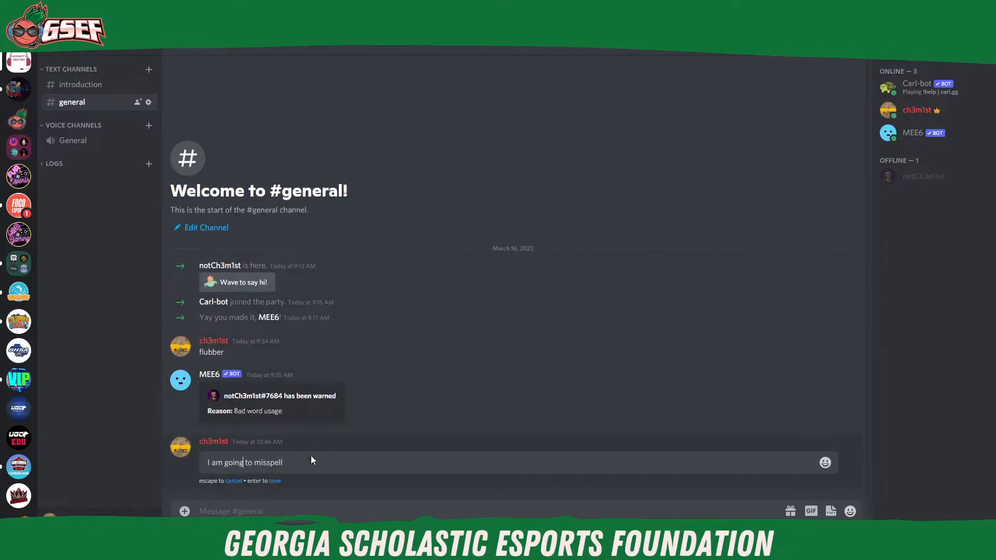
key("Return")
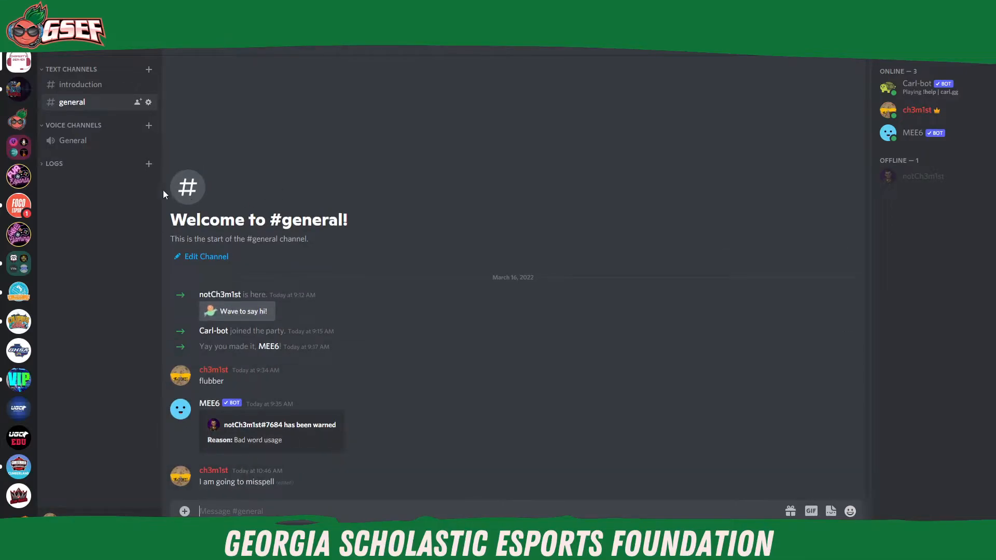
Expand the Logs category and open the message channel to check the log entry for the edited message
left_click(42, 165)
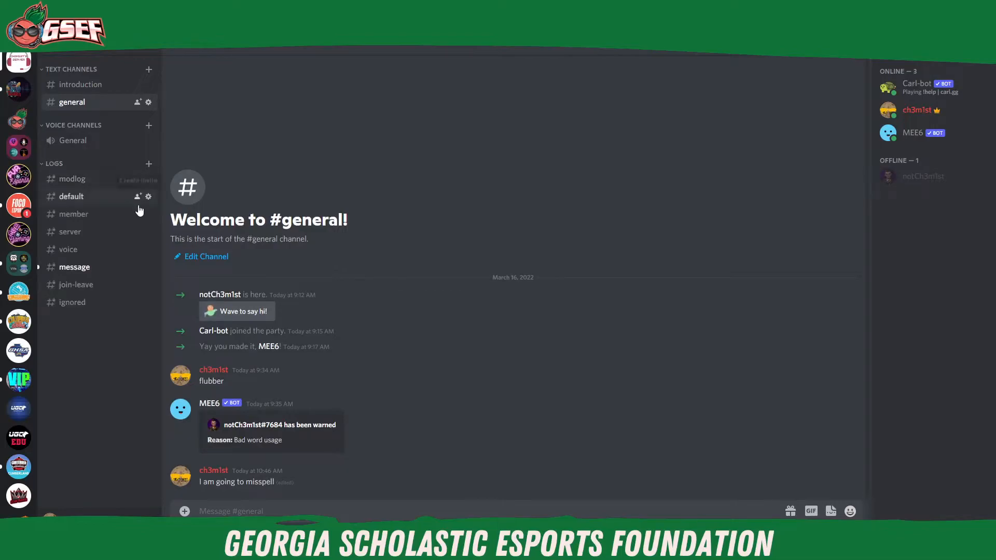
left_click(73, 270)
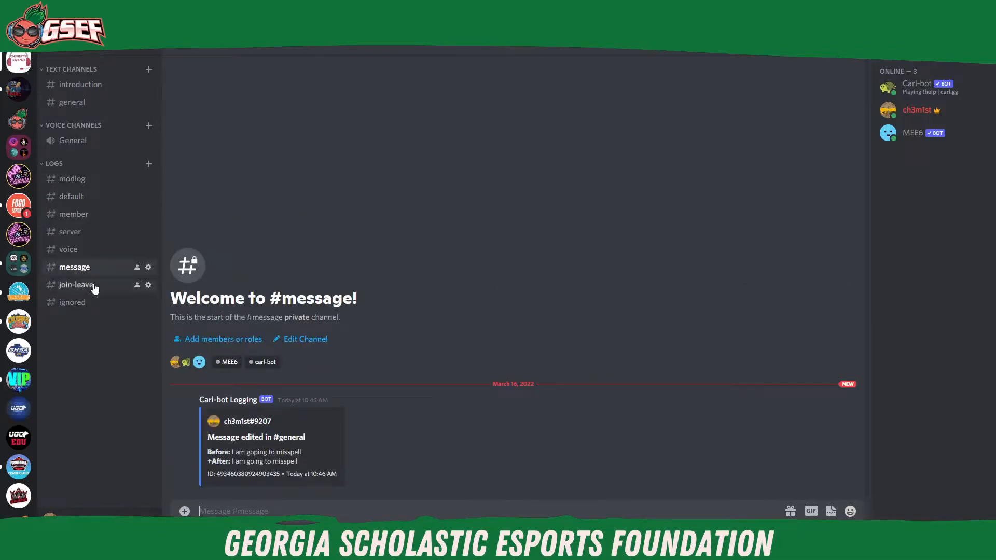